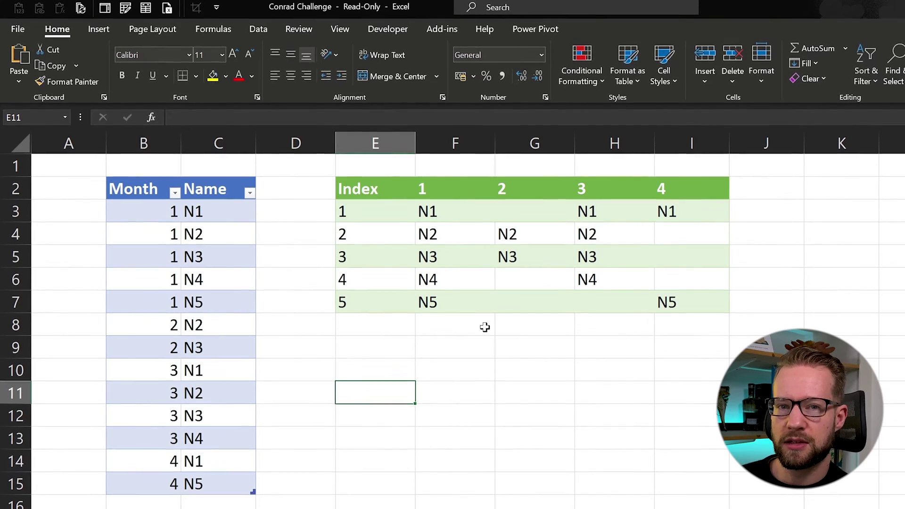
Step: Switch from the Excel names-by-month example to the Power Query Editor window
key("alt+Tab")
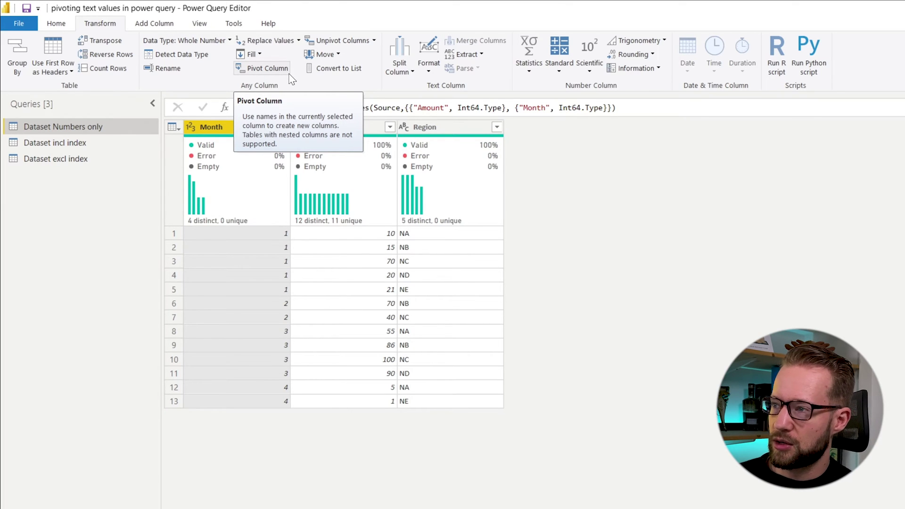
Step: Select the Month column of Dataset Numbers only to show its statistics: 4 distinct months
left_click(230, 132)
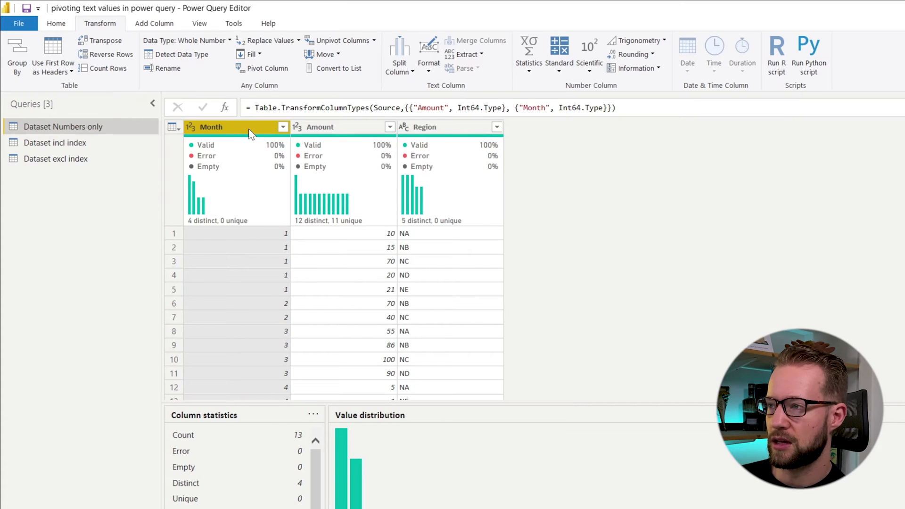
Step: Pivot Month into columns 1–4 with Amount as the values column
left_click(267, 69)
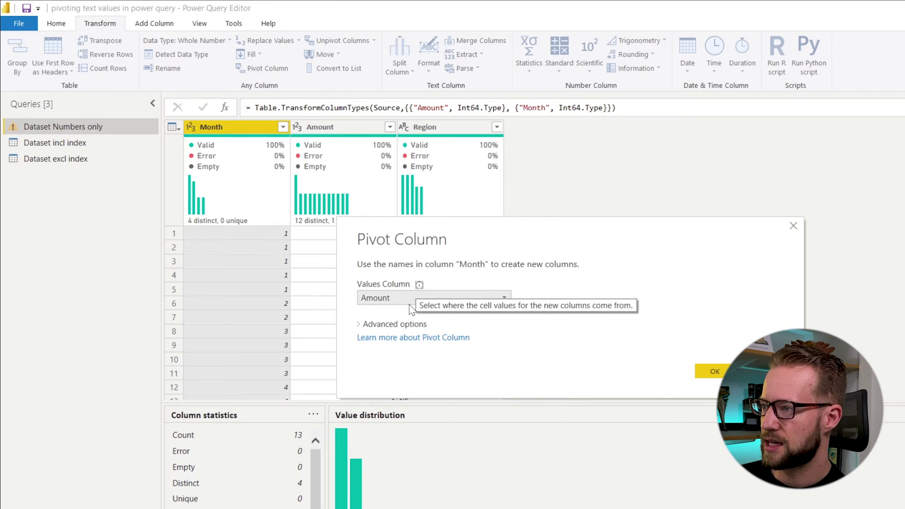
left_click_drag(454, 230, 597, 204)
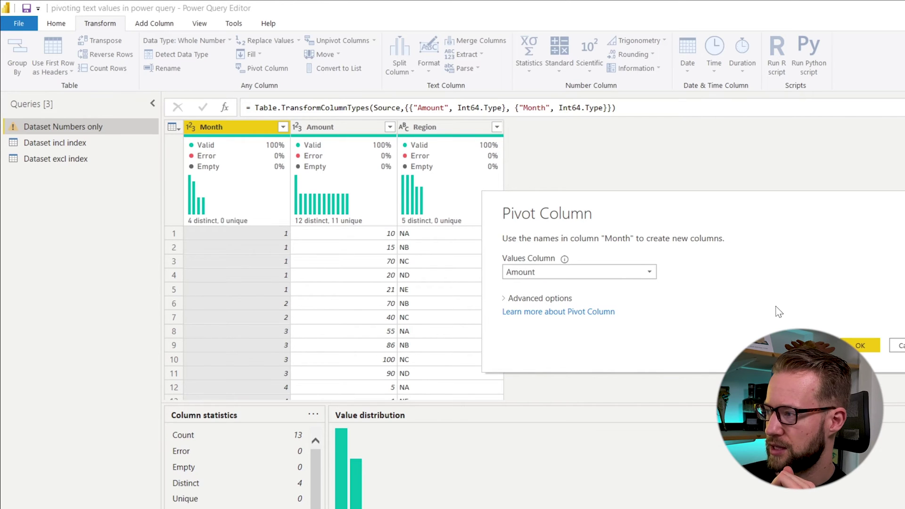
left_click(860, 345)
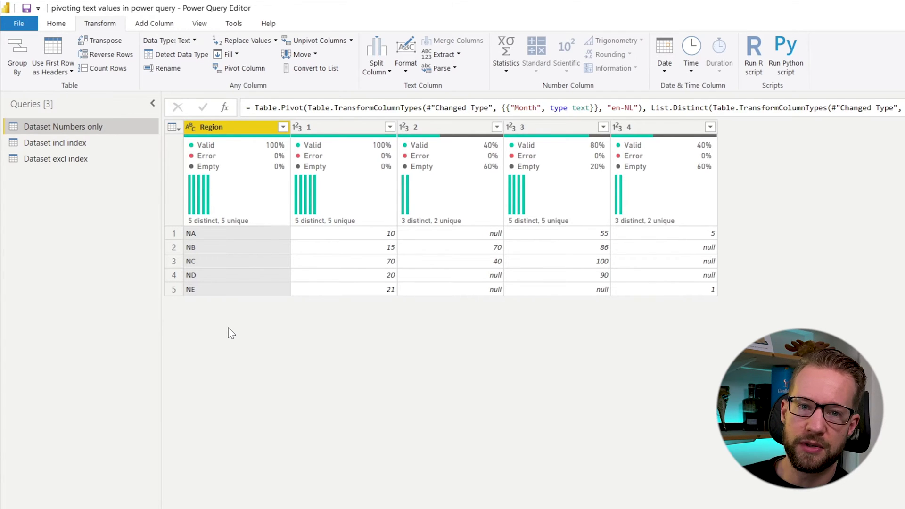
Step: Open Dataset incl index, select Month and start a Pivot Column with Name as values
left_click(90, 147)
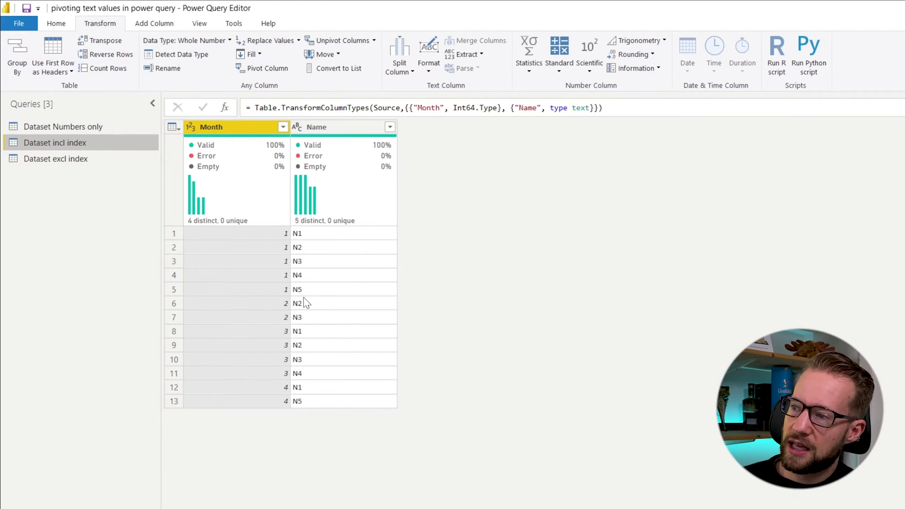
left_click(313, 234)
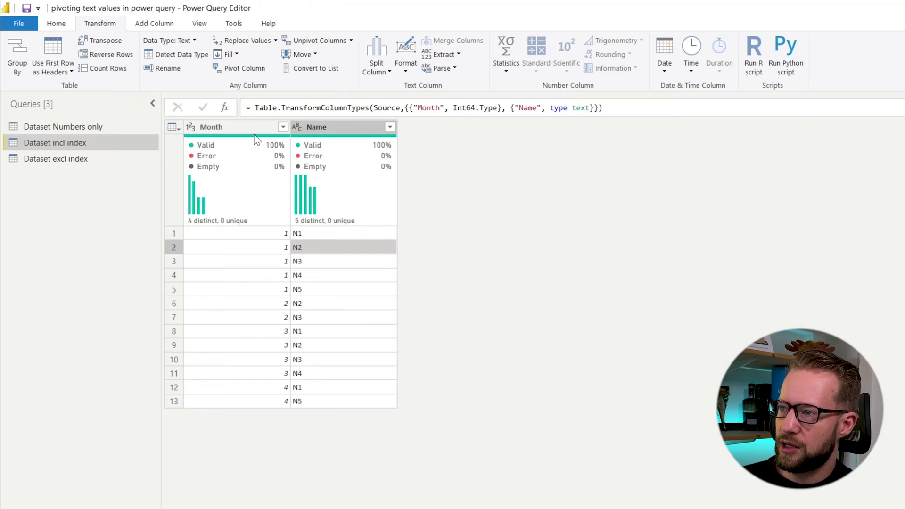
left_click(236, 130)
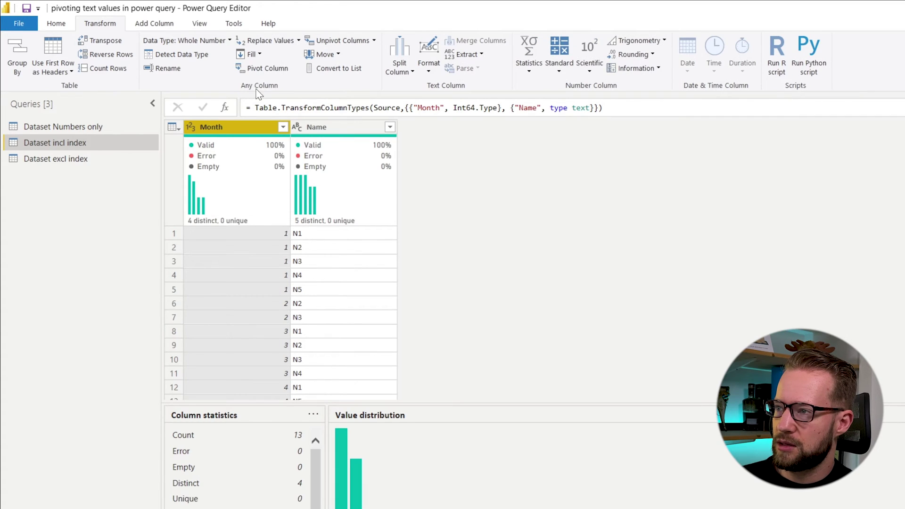
left_click(265, 69)
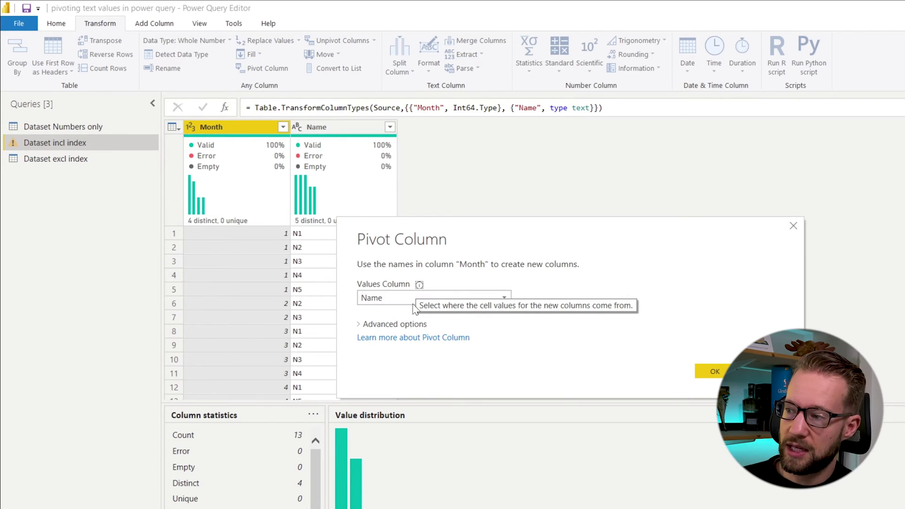
Step: Pivot with the Count (All) aggregation, giving one row of 5, 2, 4, 2
left_click_drag(413, 231, 490, 198)
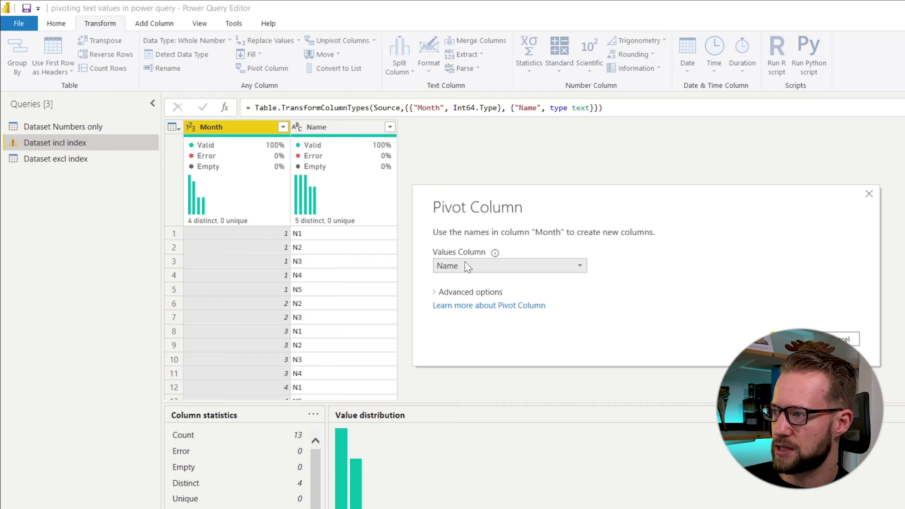
left_click(472, 293)
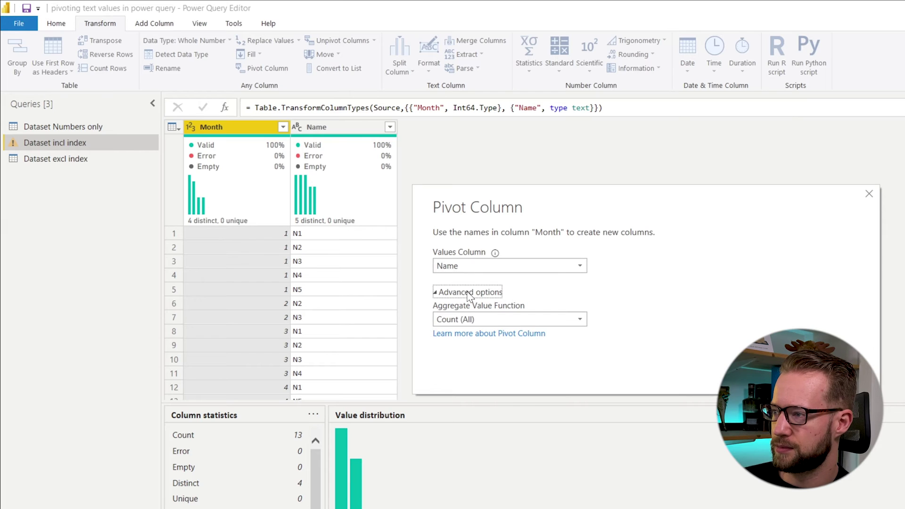
left_click(466, 320)
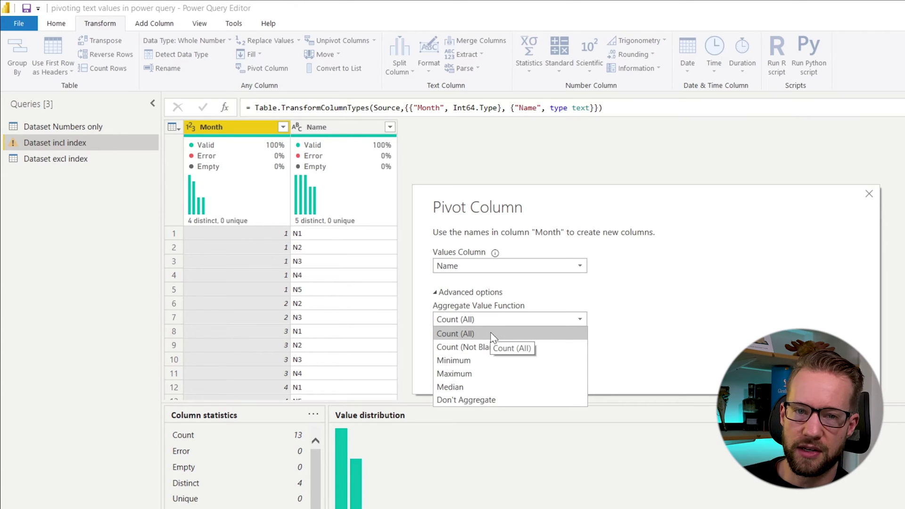
left_click(797, 384)
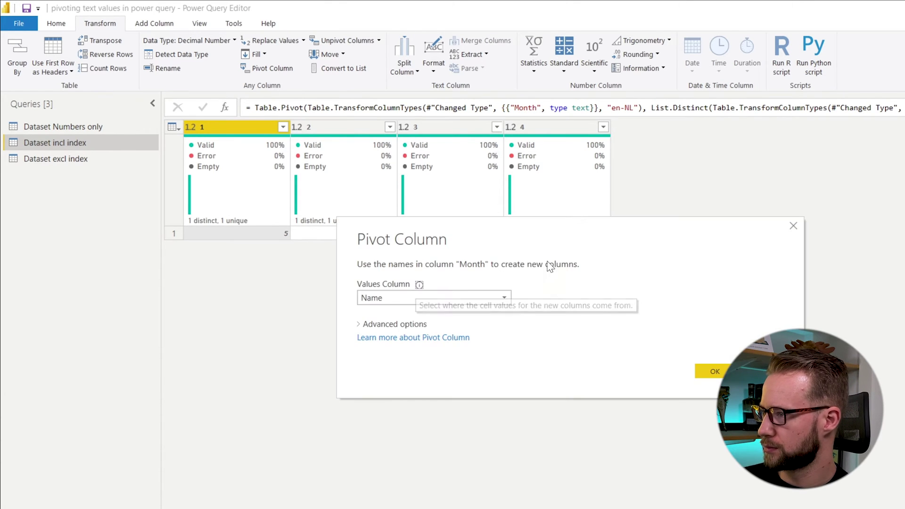
Step: Re-pivot with Don't Aggregate, inspect the enumeration error, then delete the Pivoted Column step
left_click(393, 325)
left_click(402, 351)
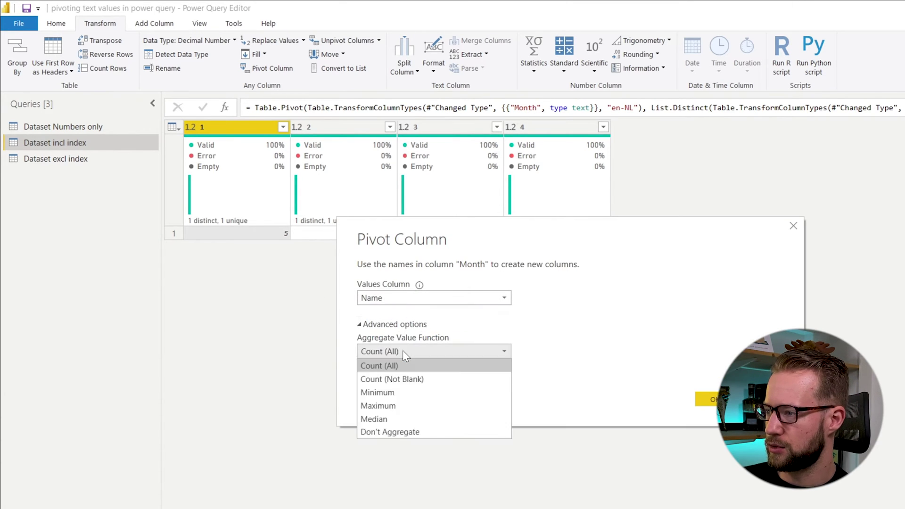
left_click(409, 431)
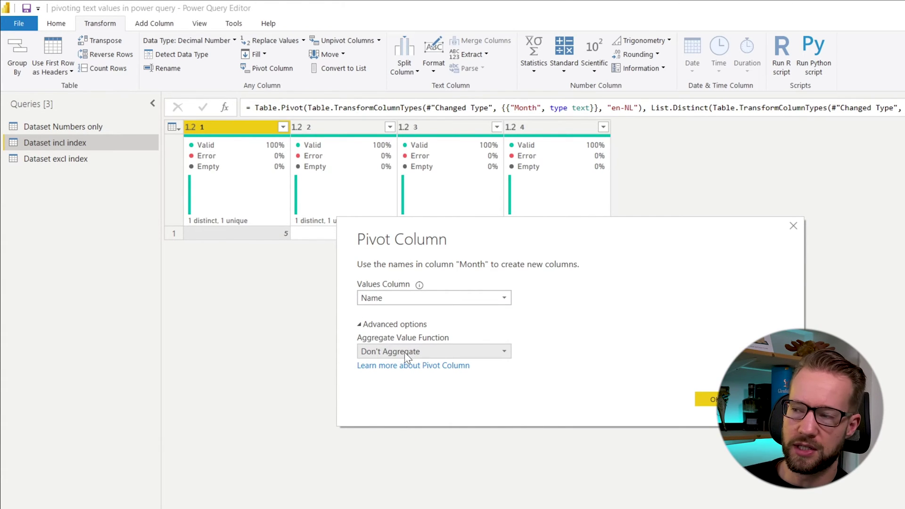
left_click(711, 400)
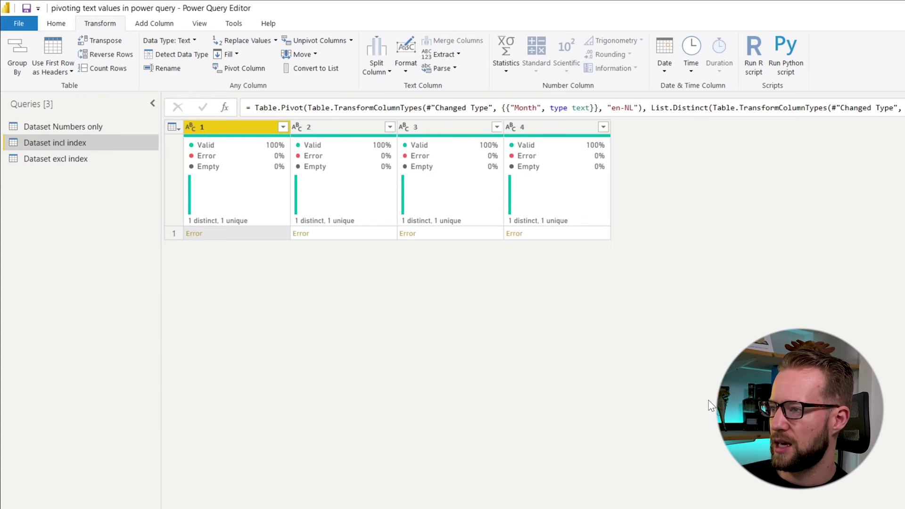
left_click(258, 235)
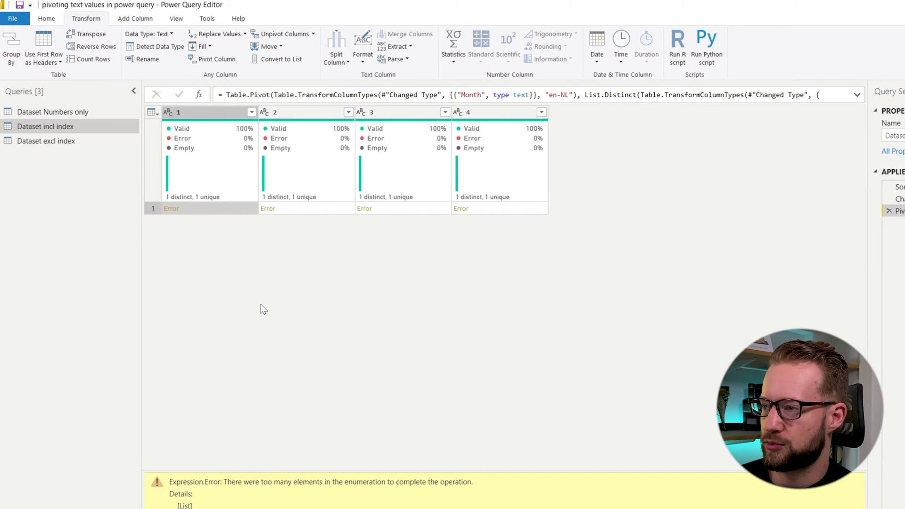
left_click(889, 211)
Step: In the Excel example, highlight the Index values 1–5 and the month headers 1–4
key("alt+Tab")
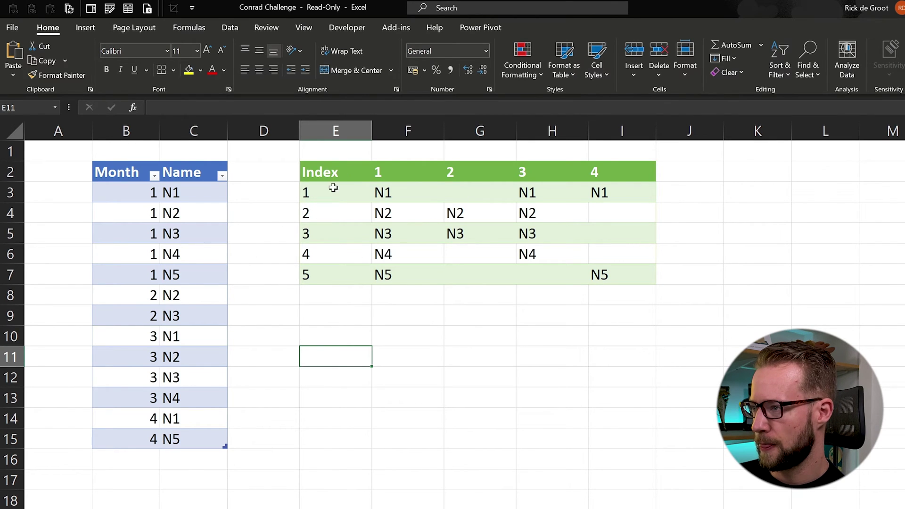
left_click_drag(334, 194, 334, 274)
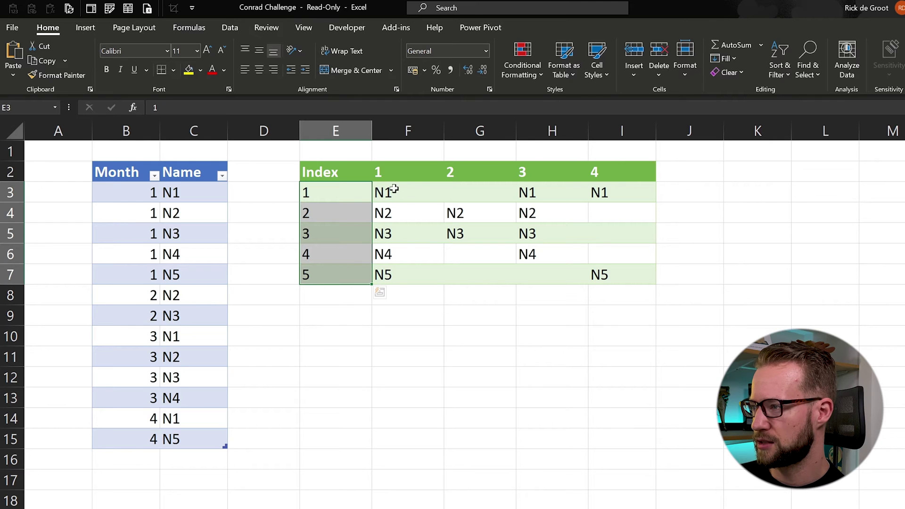
left_click_drag(402, 175, 592, 168)
left_click(592, 168)
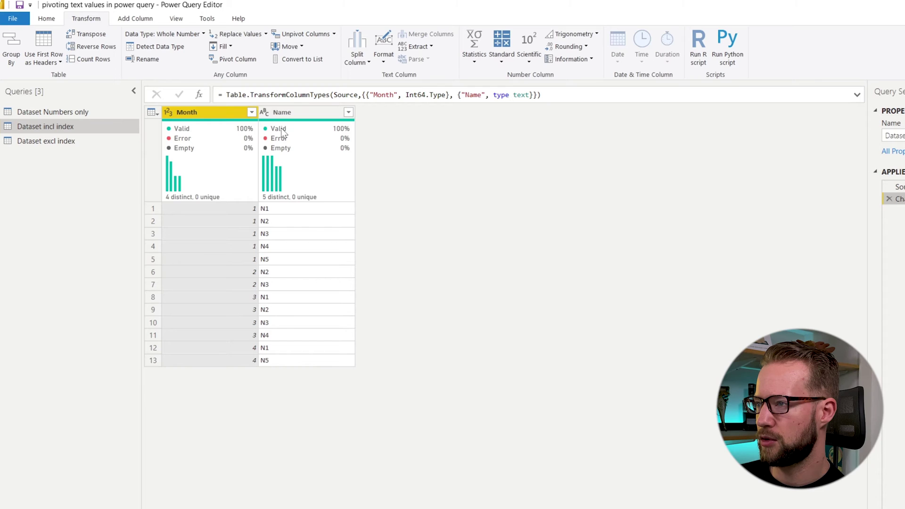
Step: Add a column extracting the last 1 character of Name
left_click(300, 112)
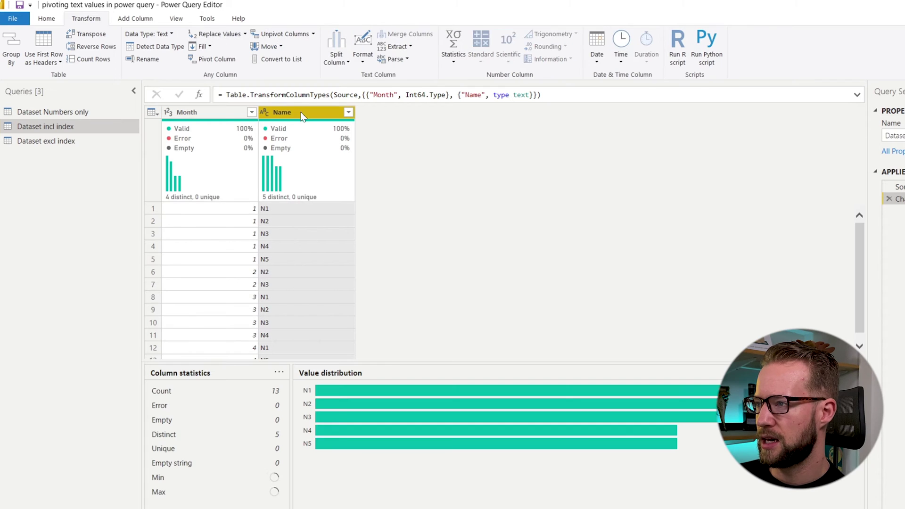
left_click(145, 19)
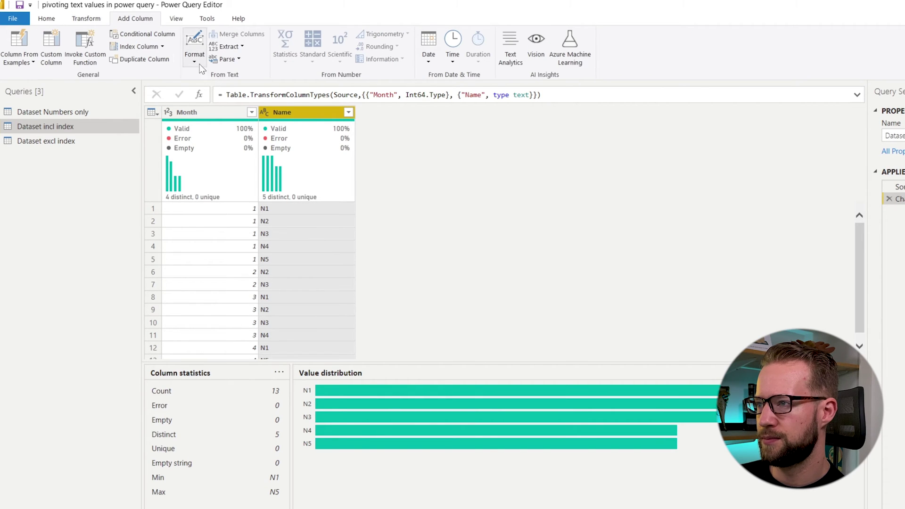
left_click(227, 47)
left_click(247, 86)
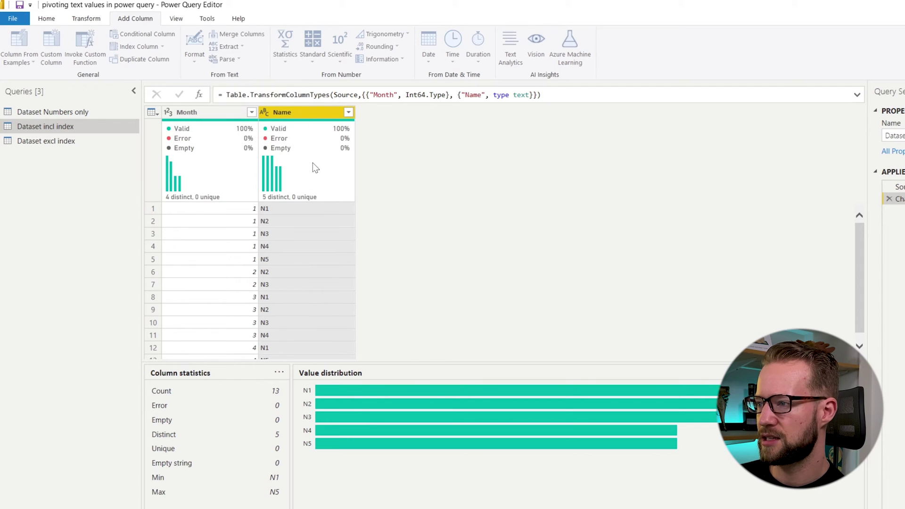
type("1")
left_click(643, 317)
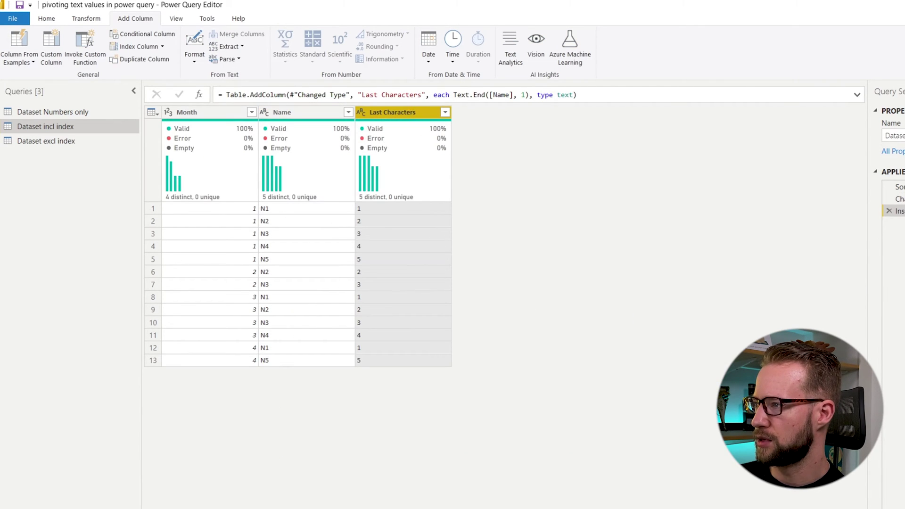
Step: Rename the new column to Index in the formula and set its type to Whole Number
double_click(400, 95)
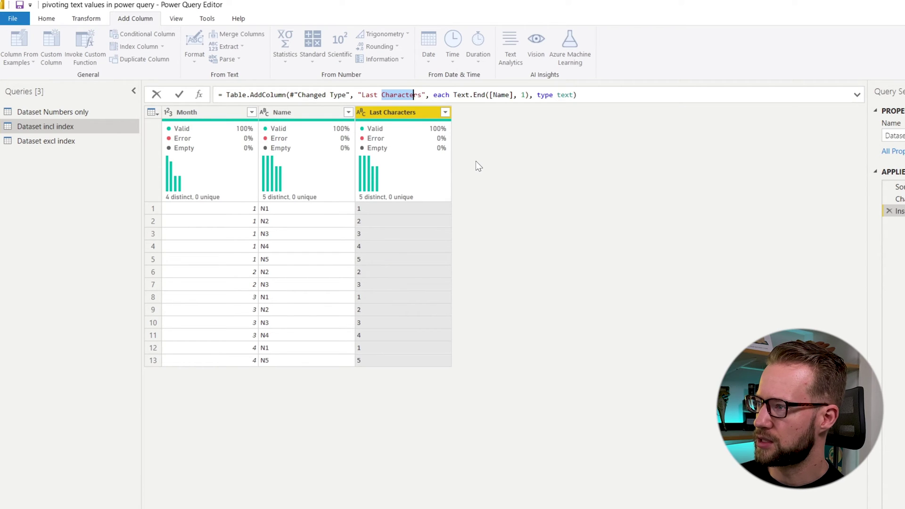
key("shift+Right")
key("shift+Right")
key("BackSpace")
key("BackSpace")
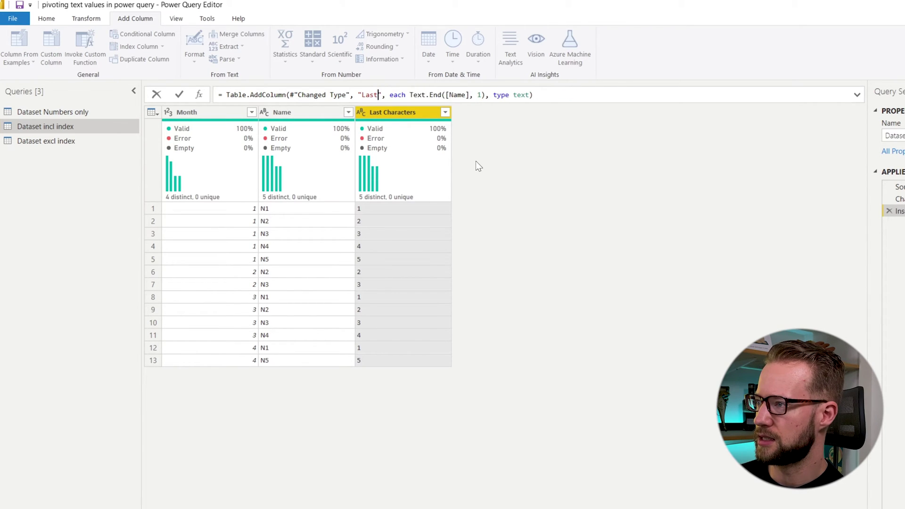
key("BackSpace")
key("BackSpace")
key("BackSpace")
key("BackSpace")
type("Index")
key("Return")
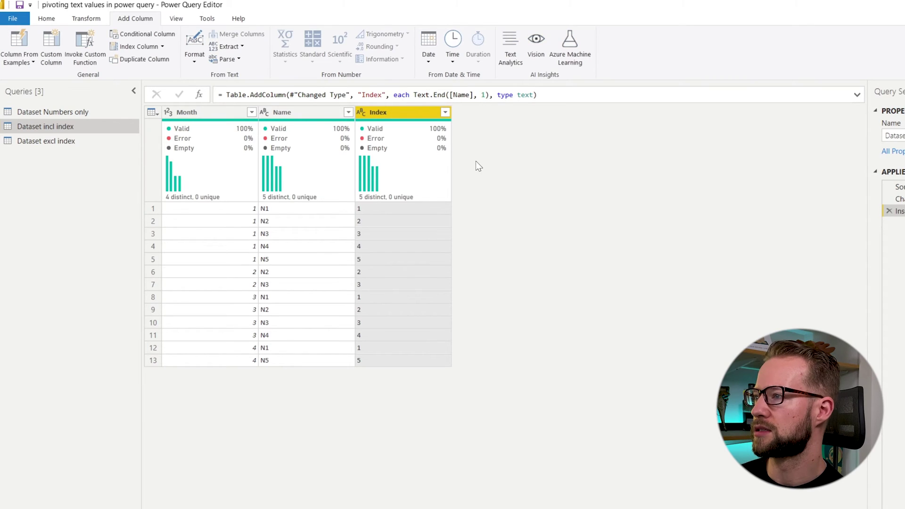
left_click(361, 112)
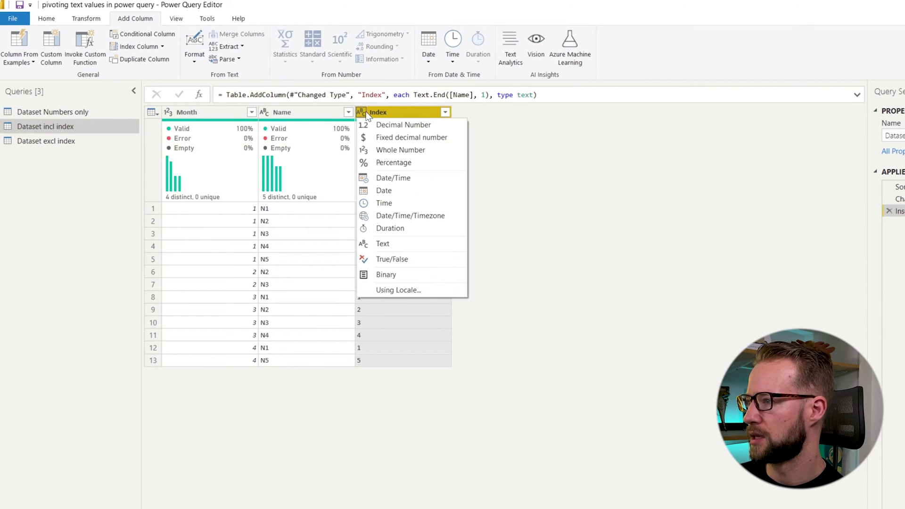
left_click(417, 149)
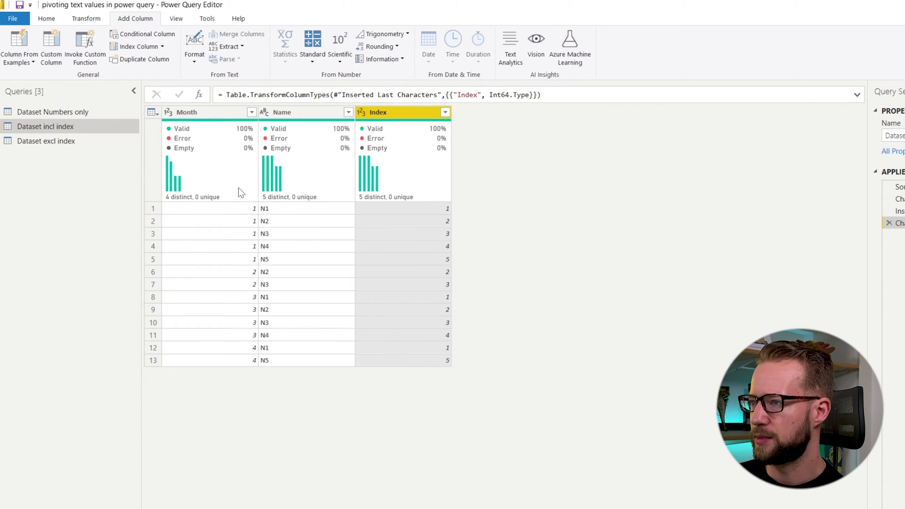
Step: Pivot Month into columns 1–4 with Name values and Don't Aggregate, one row per Index
left_click(196, 110)
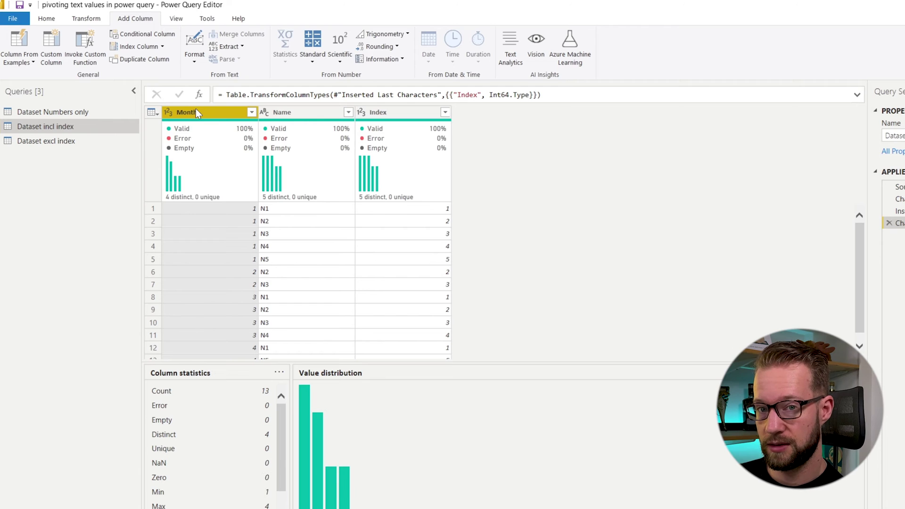
left_click(86, 18)
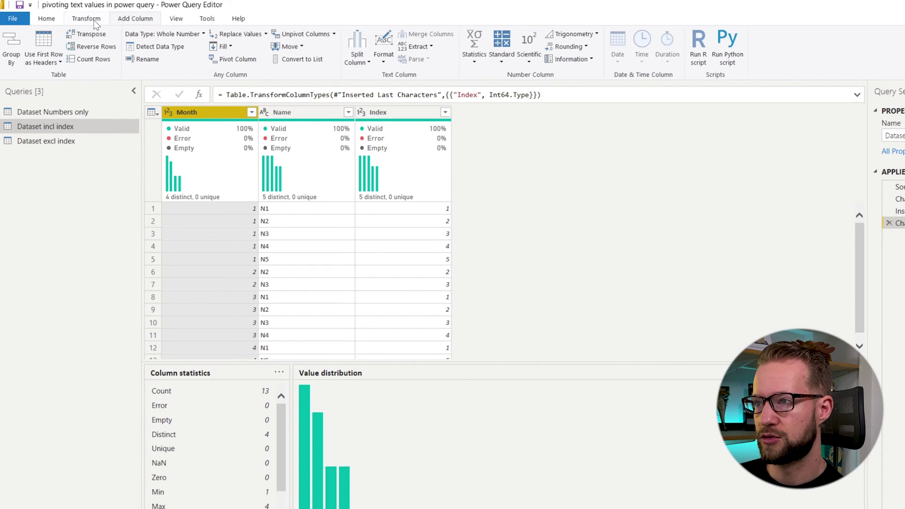
left_click(250, 64)
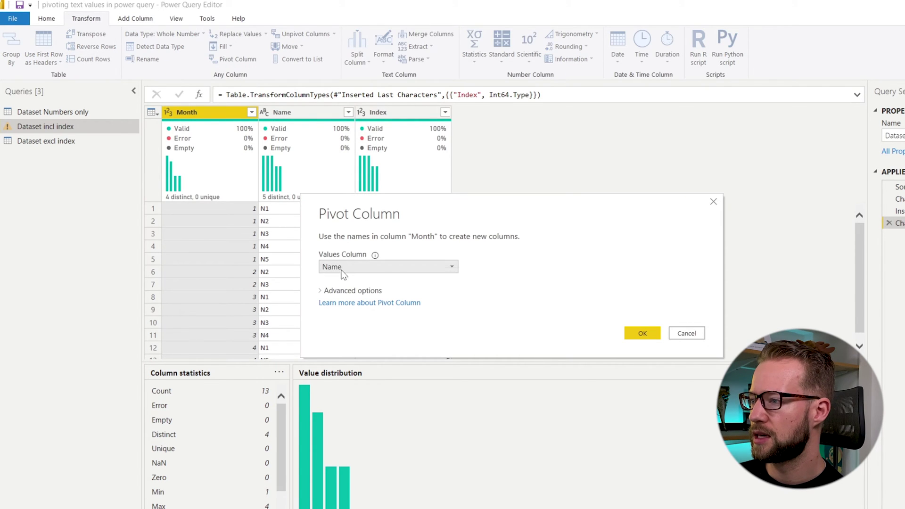
left_click(351, 290)
left_click(387, 315)
left_click(371, 388)
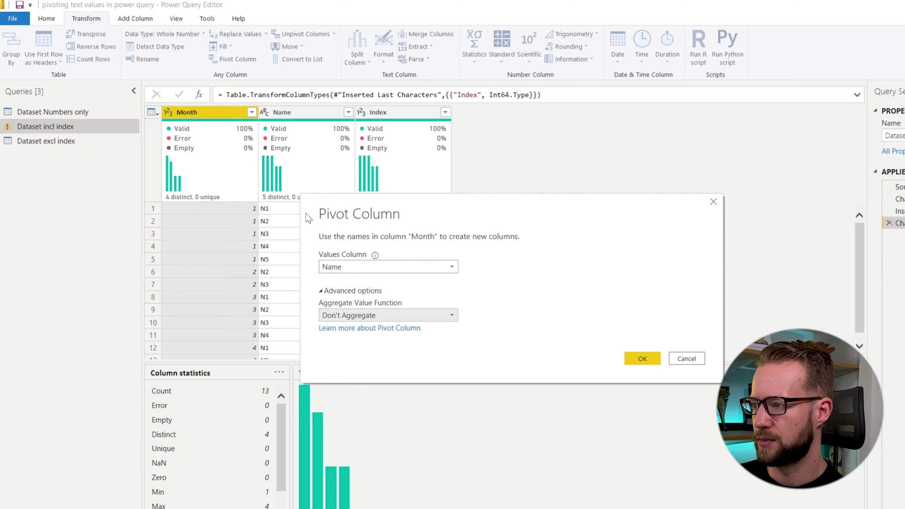
left_click(642, 360)
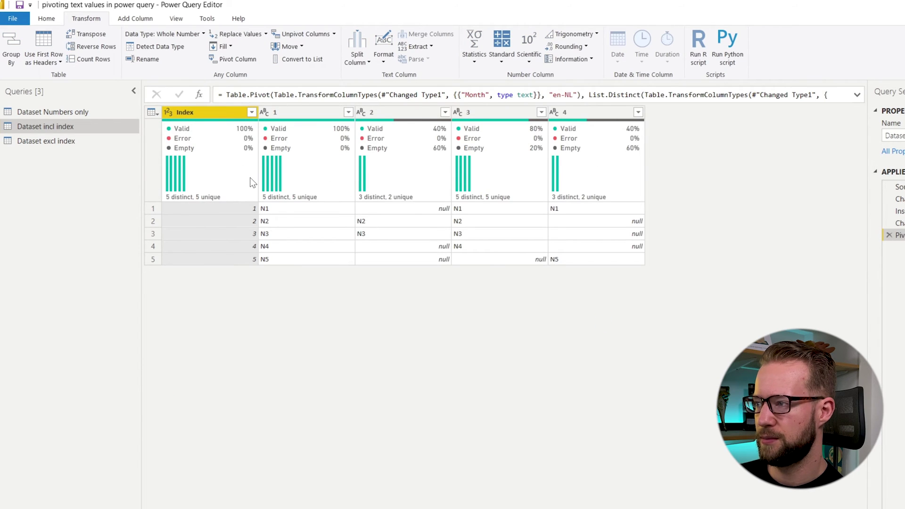
mouse_move(249, 178)
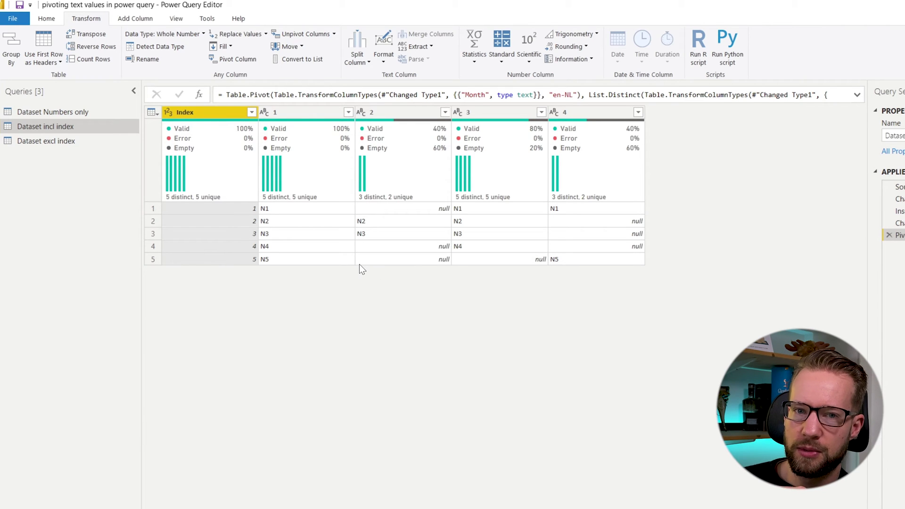
Step: Review the Changed Type step, then open Dataset excl index and select its Month column
left_click(895, 198)
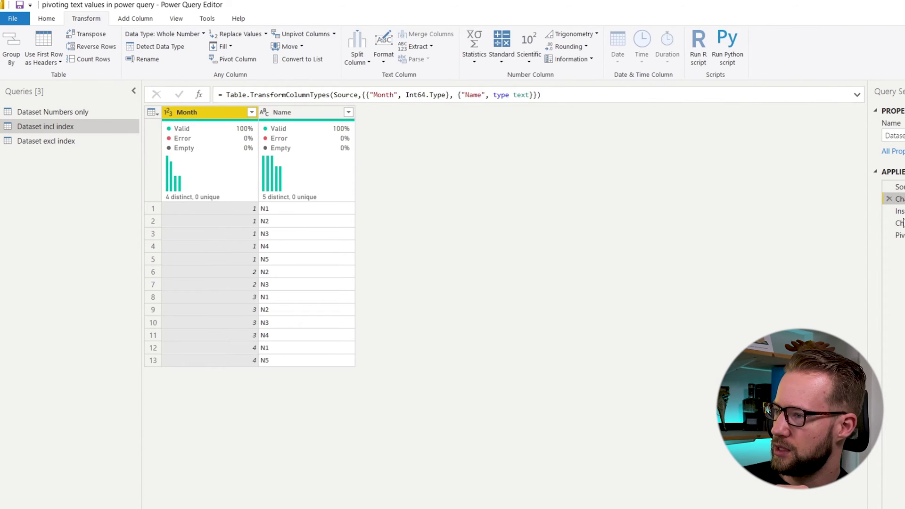
left_click(284, 210)
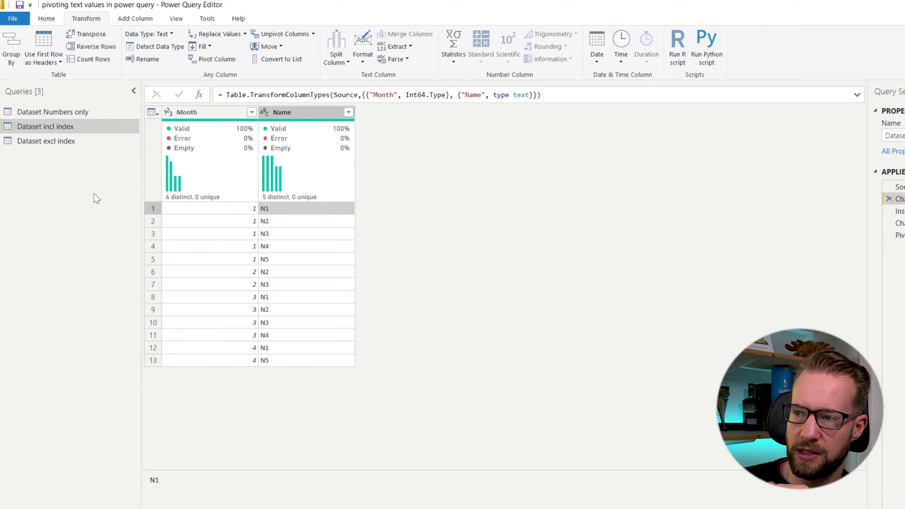
left_click(65, 144)
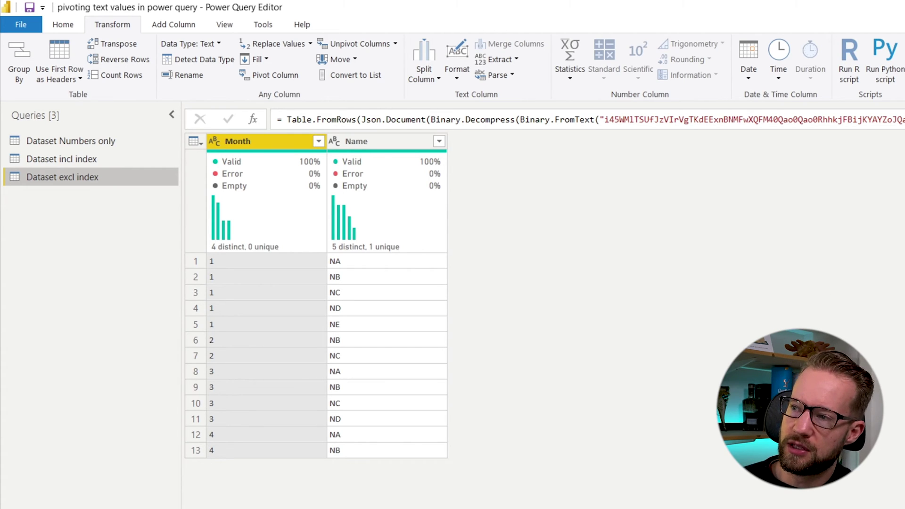
left_click(373, 144)
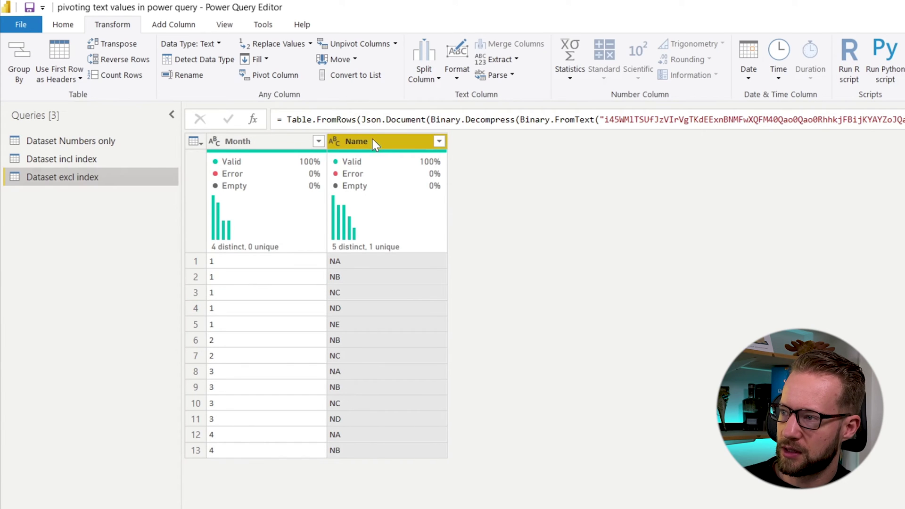
left_click(242, 141)
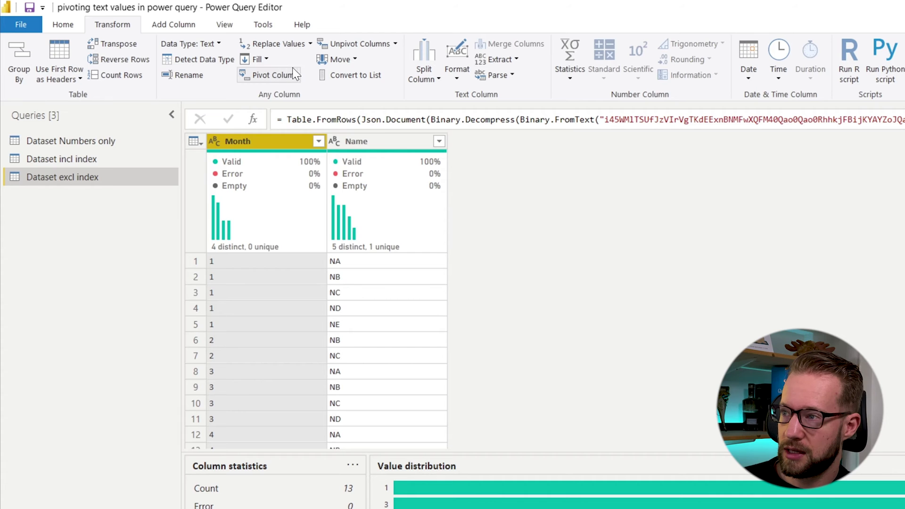
left_click(296, 79)
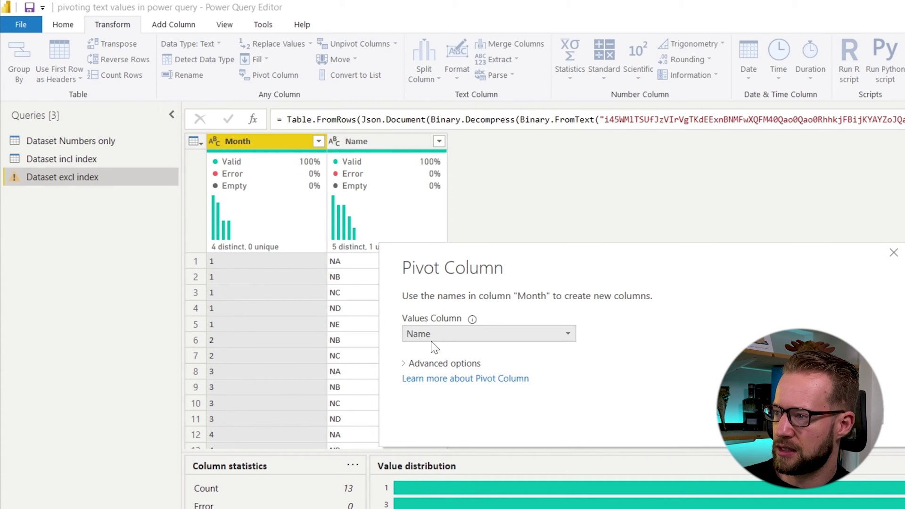
left_click(433, 363)
left_click(442, 397)
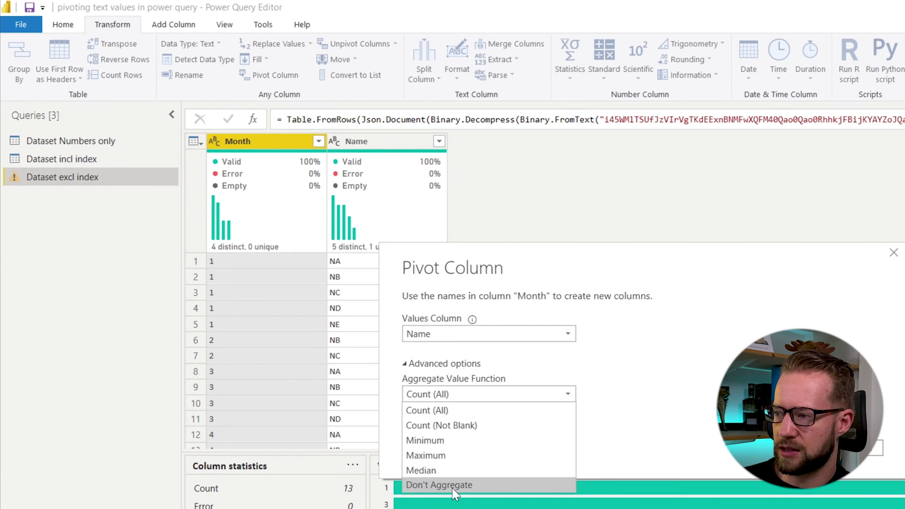
left_click(455, 488)
left_click(822, 448)
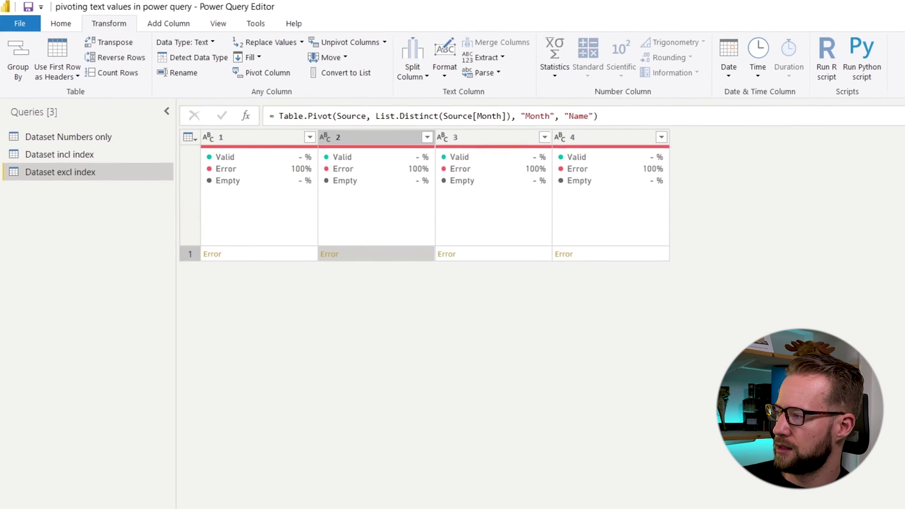
left_click(898, 187)
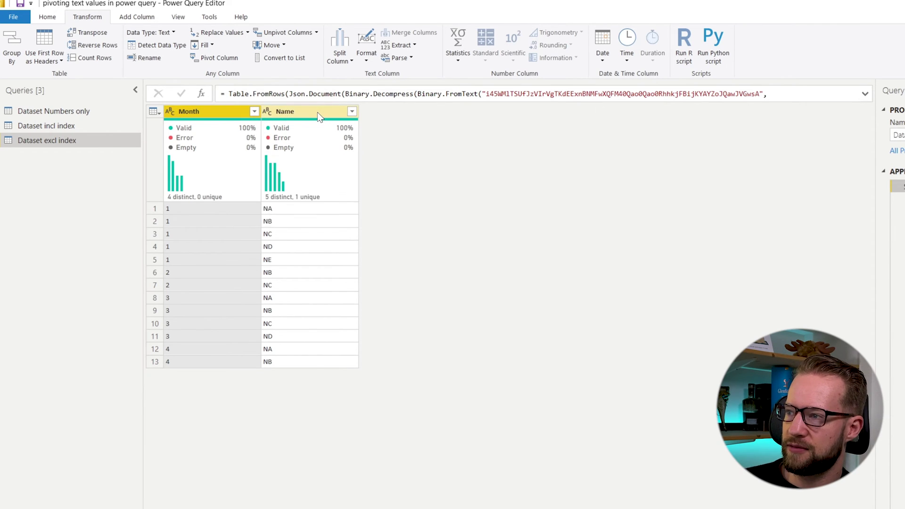
Step: Group by Name using the All Rows operation, naming the new column Details
left_click(301, 111)
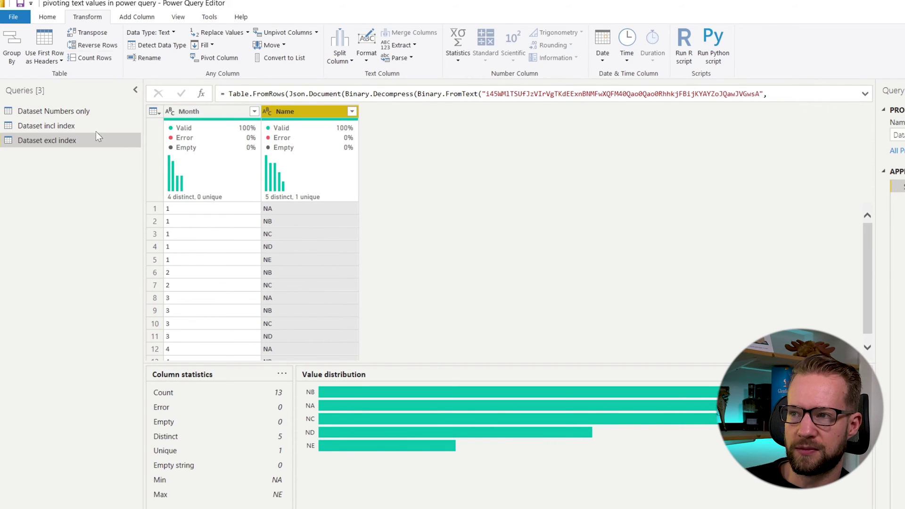
left_click(55, 20)
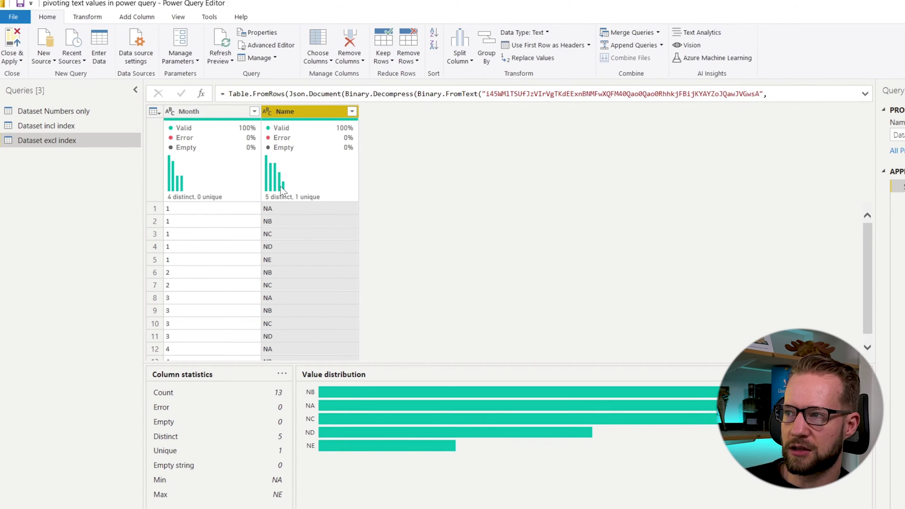
left_click(486, 52)
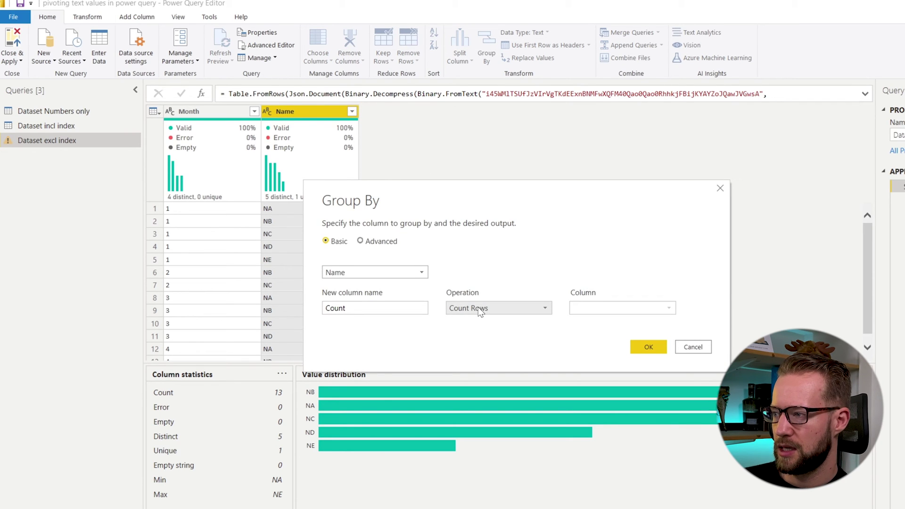
left_click(477, 309)
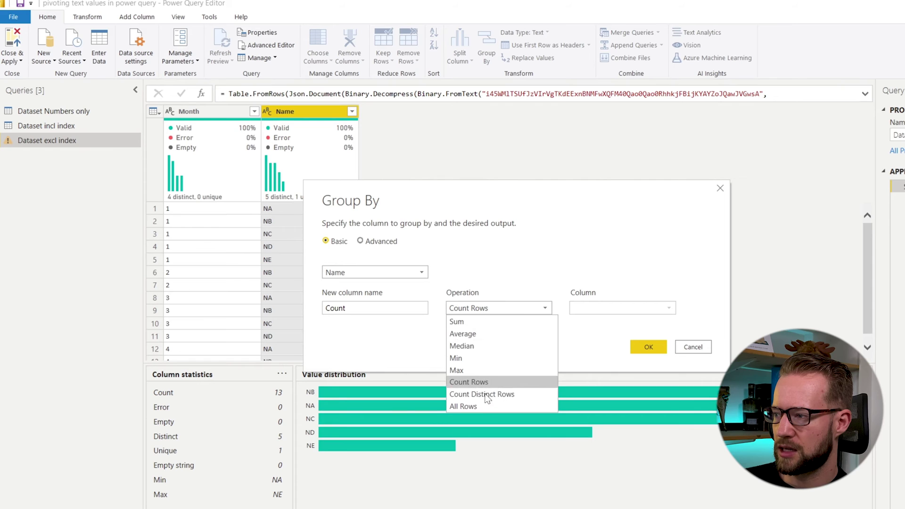
left_click(485, 406)
double_click(344, 308)
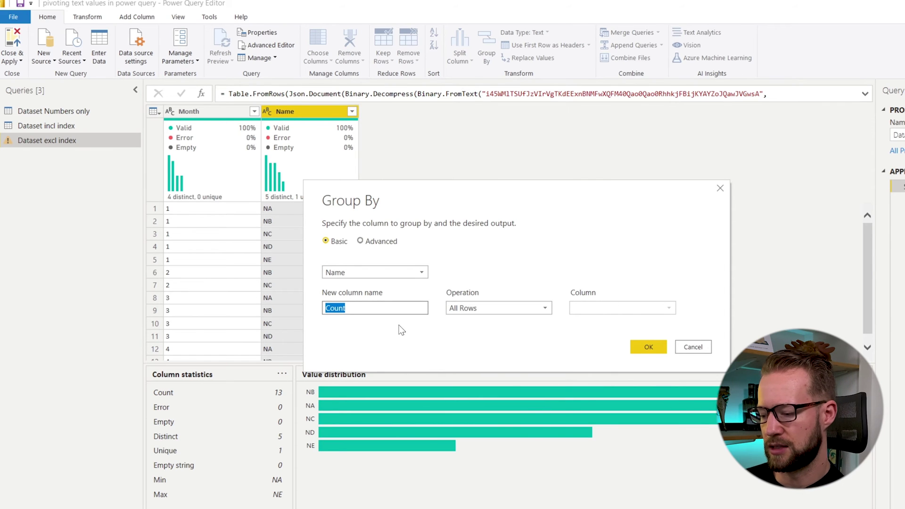
type("Details")
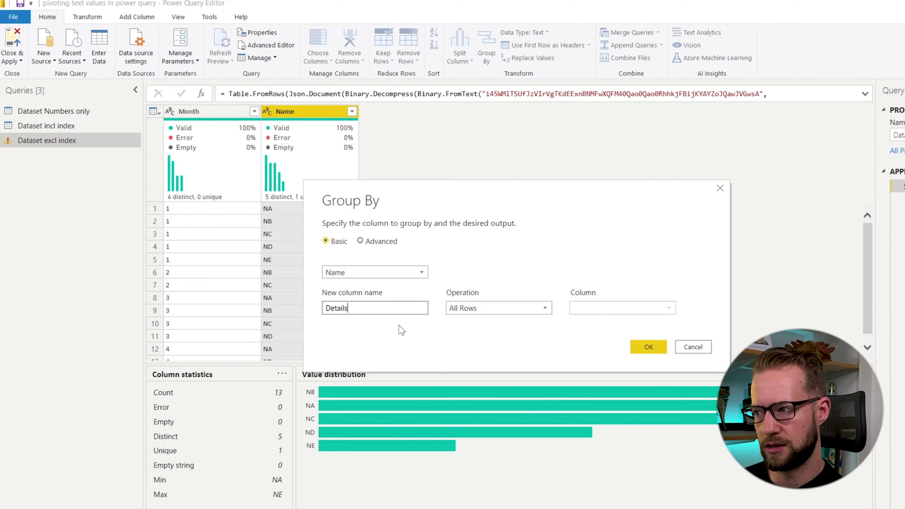
left_click(650, 348)
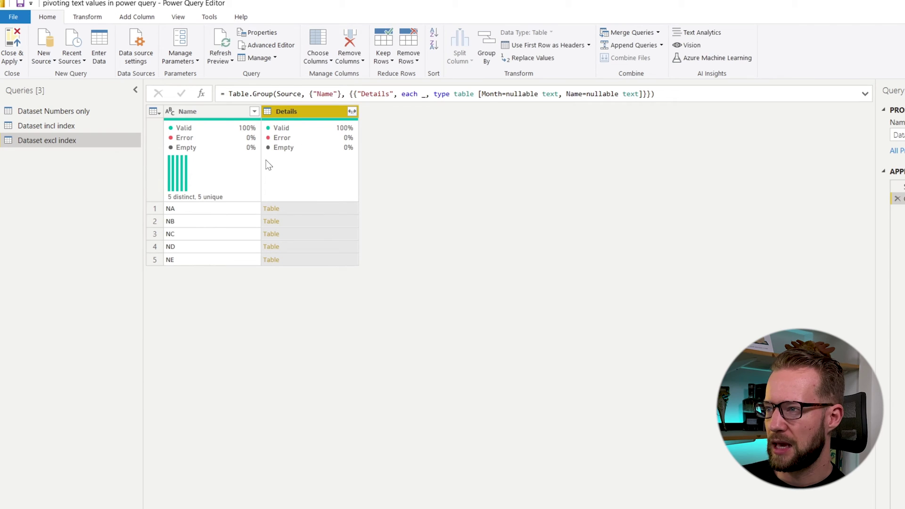
left_click(222, 116)
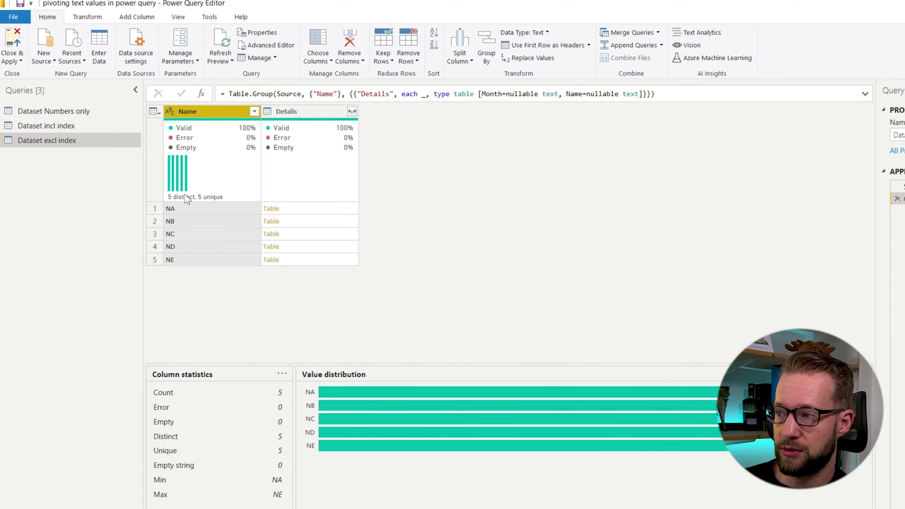
left_click(308, 208)
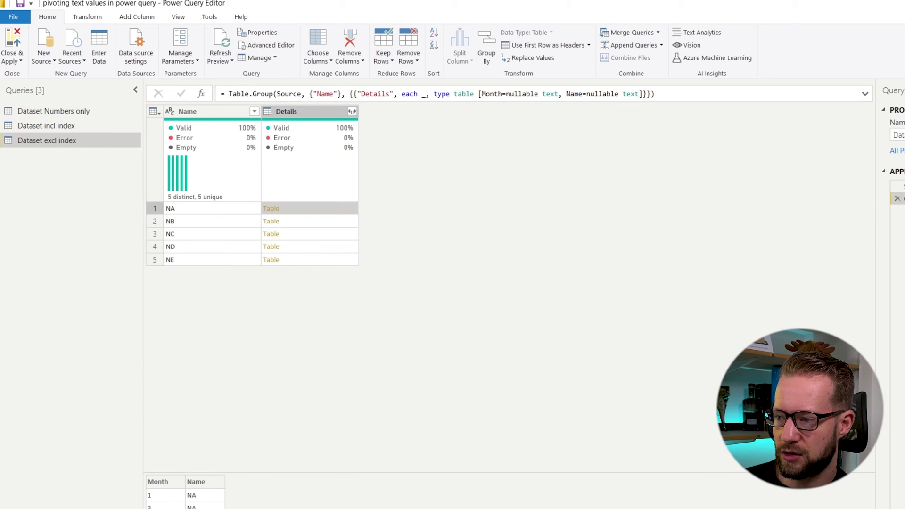
left_click(312, 221)
left_click(312, 247)
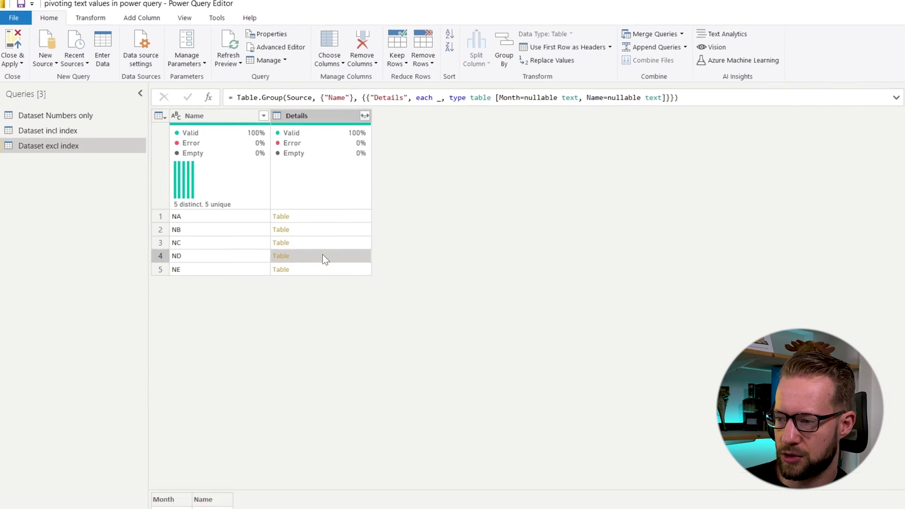
left_click(325, 259)
left_click(323, 213)
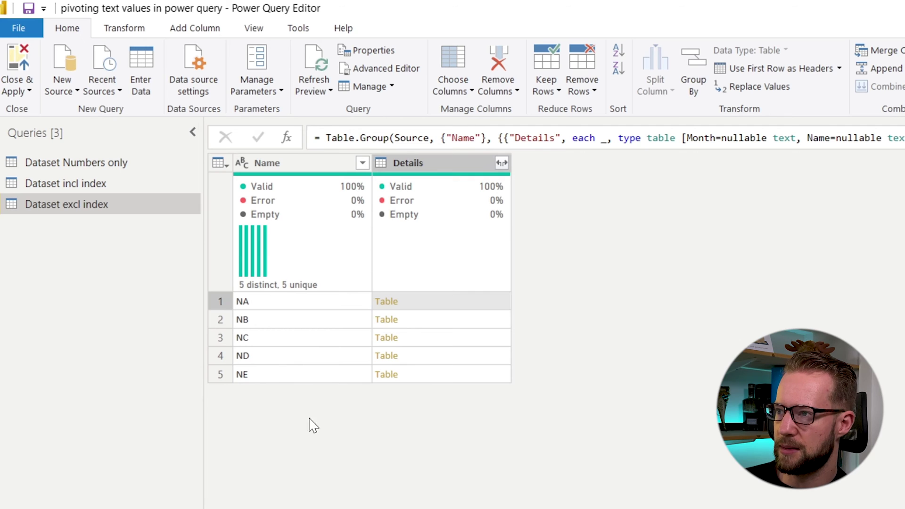
Step: Add an Index column starting at 5 with step -1, counting down from NA to NE
left_click(217, 32)
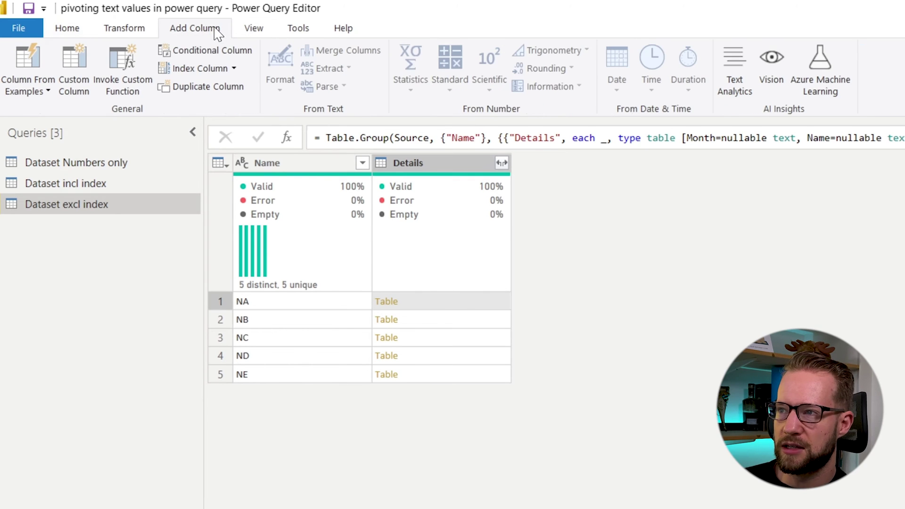
left_click(234, 68)
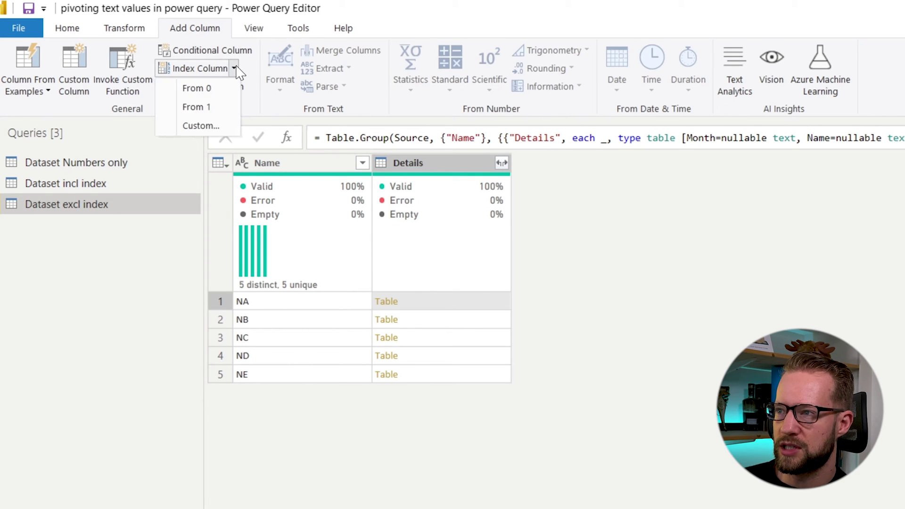
left_click(217, 110)
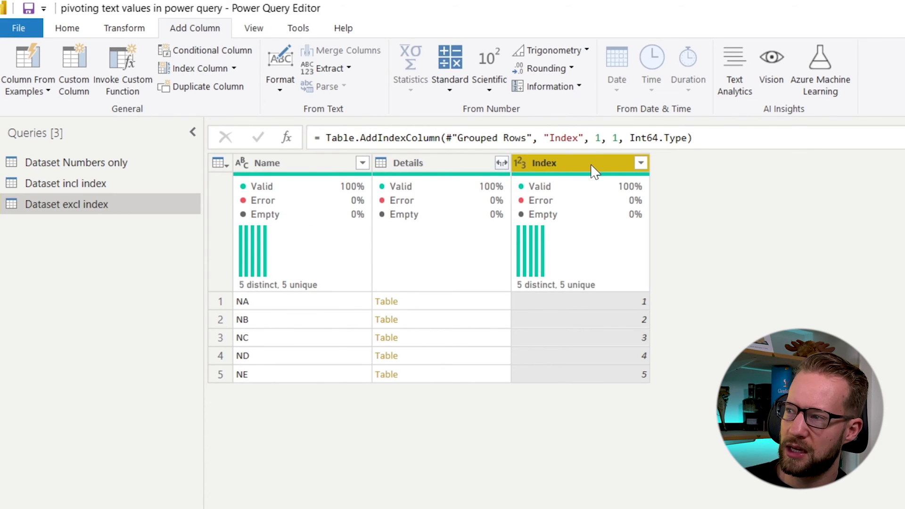
left_click(595, 138)
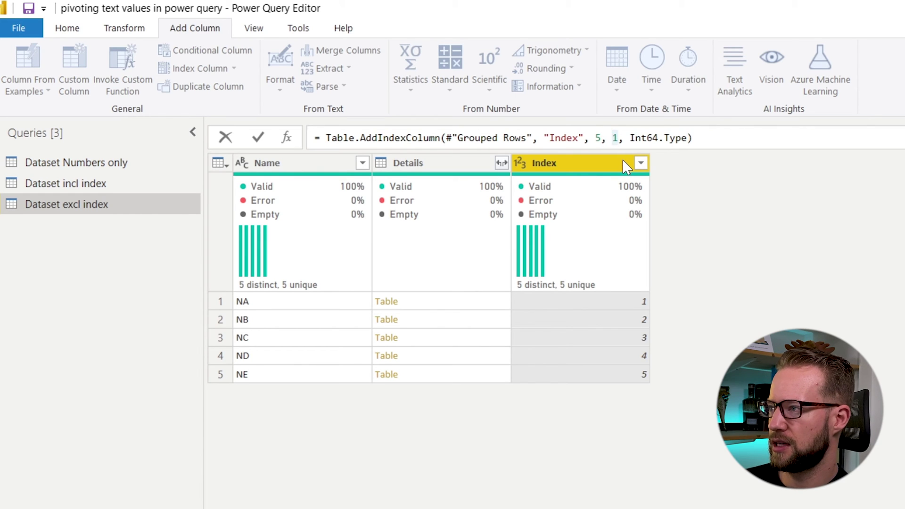
type("-")
key("Return")
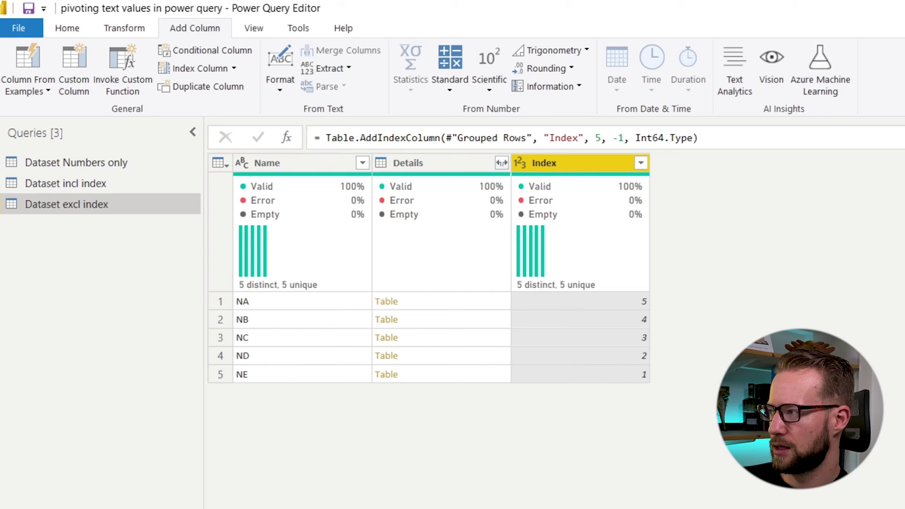
mouse_move(551, 244)
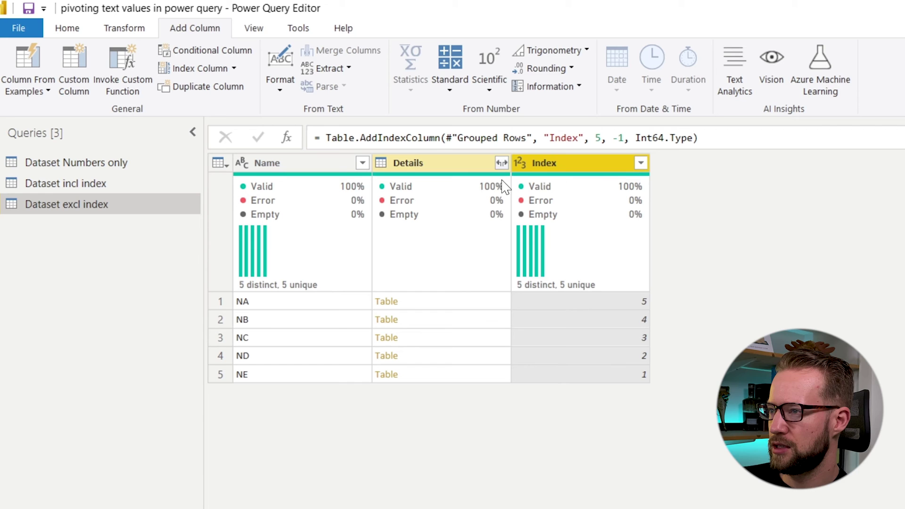
Step: Expand Details into only the Month column, leaving out the nested Name field
mouse_move(269, 195)
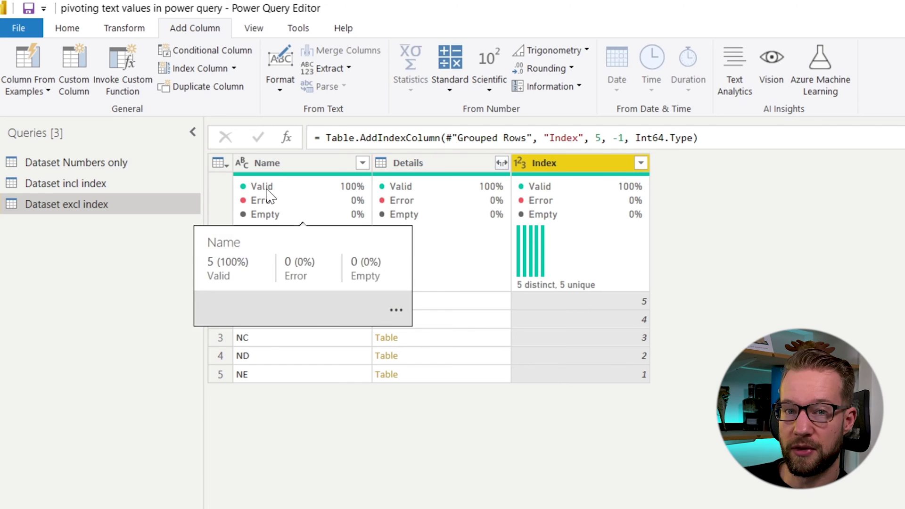
left_click(502, 163)
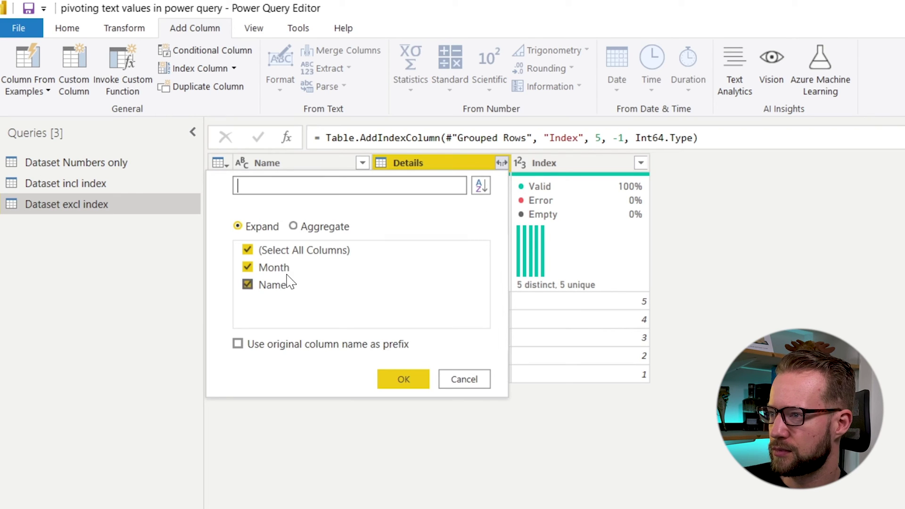
left_click(276, 285)
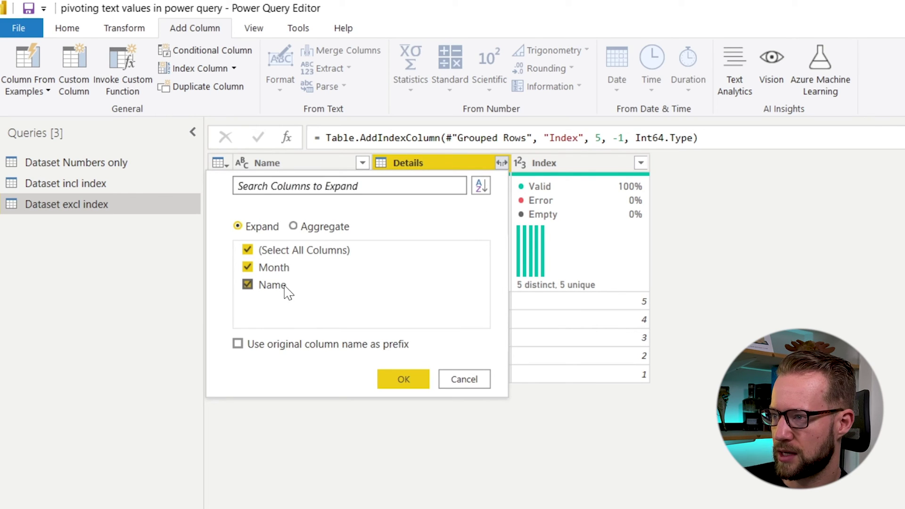
left_click(390, 375)
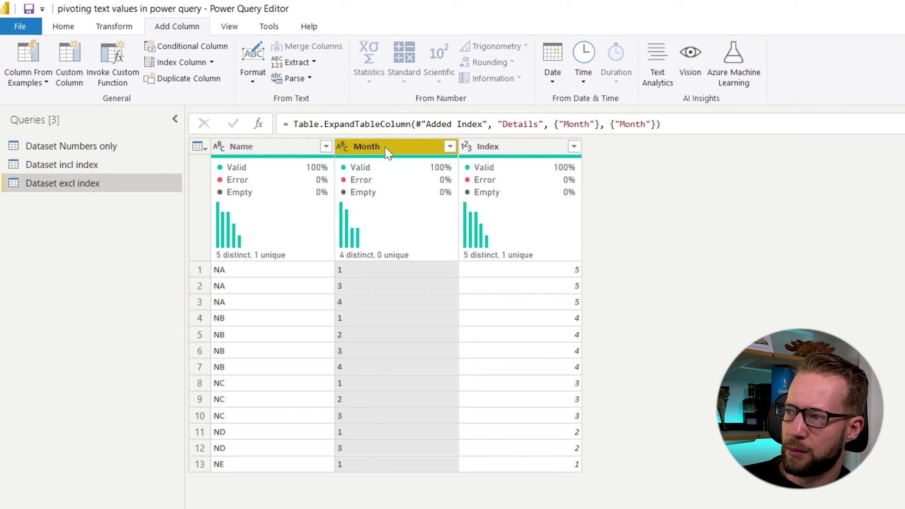
Step: Pivot Month into columns with Name as values and Don't Aggregate, giving five Index rows
left_click(367, 147)
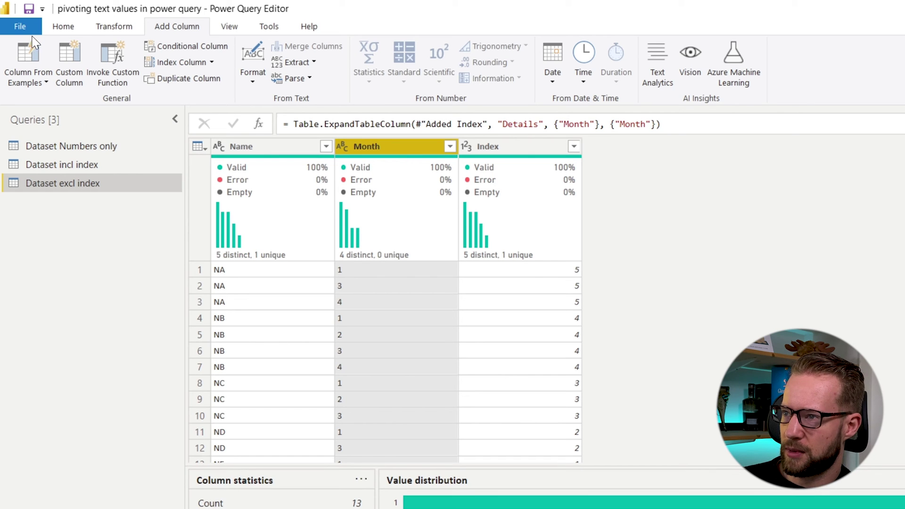
left_click(113, 27)
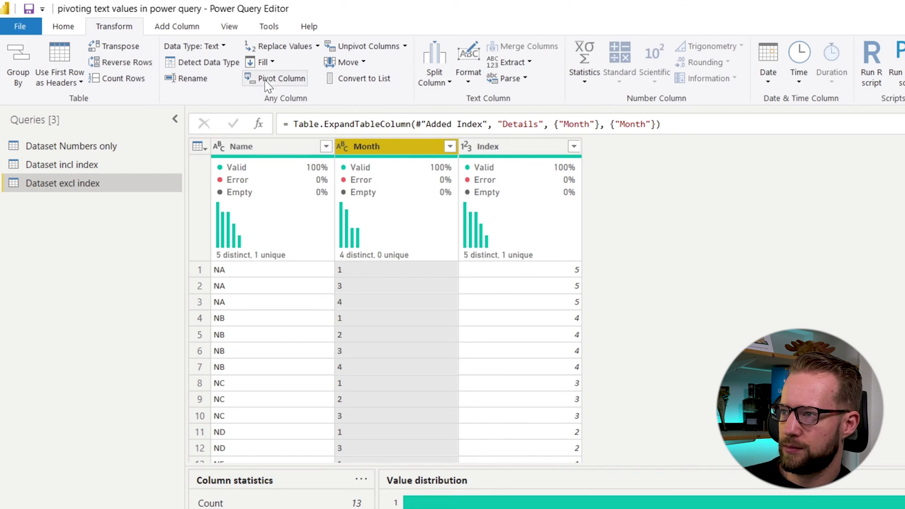
left_click(281, 78)
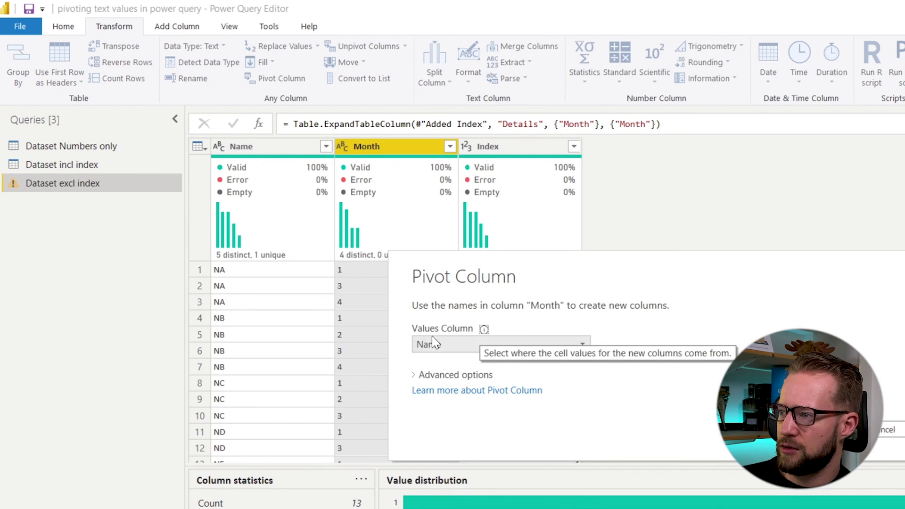
left_click(456, 376)
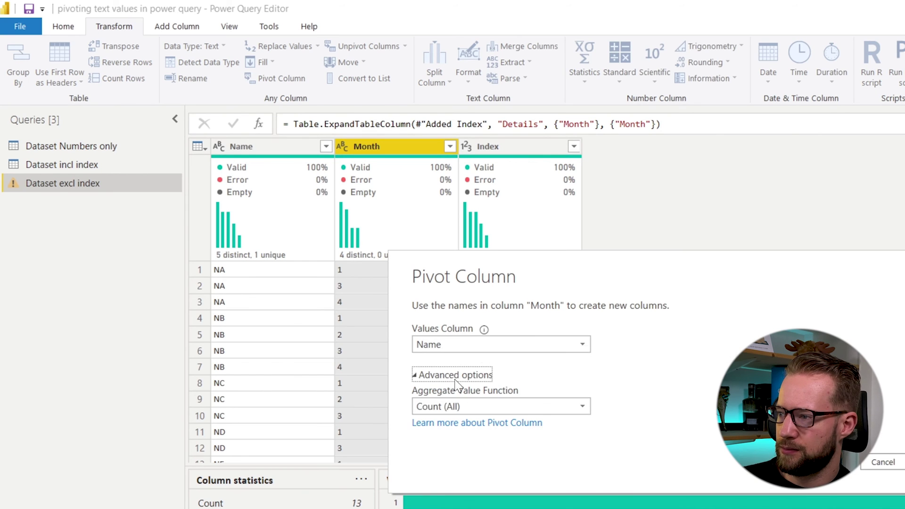
left_click(467, 406)
left_click(467, 497)
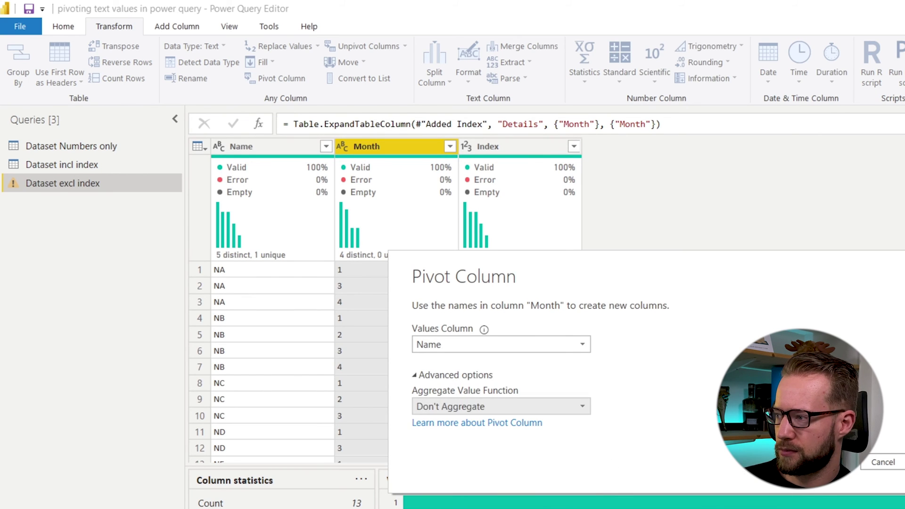
left_click(837, 462)
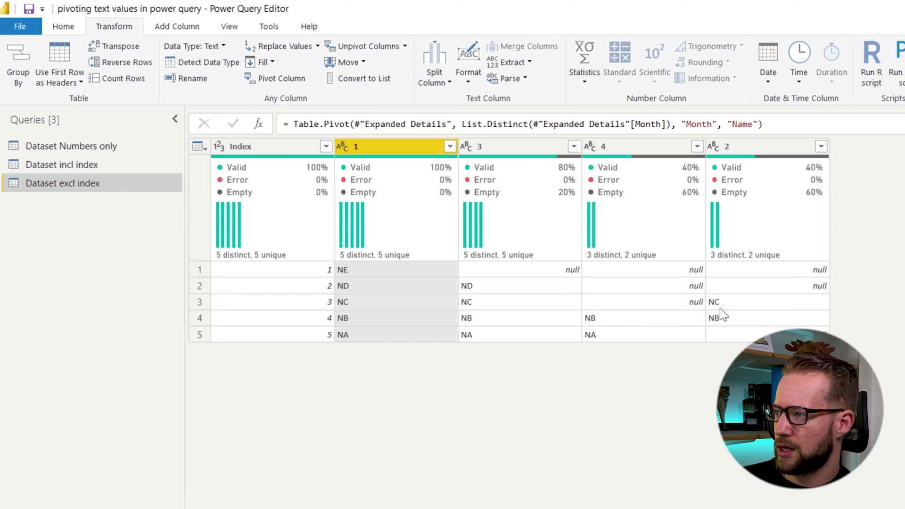
left_click(281, 147)
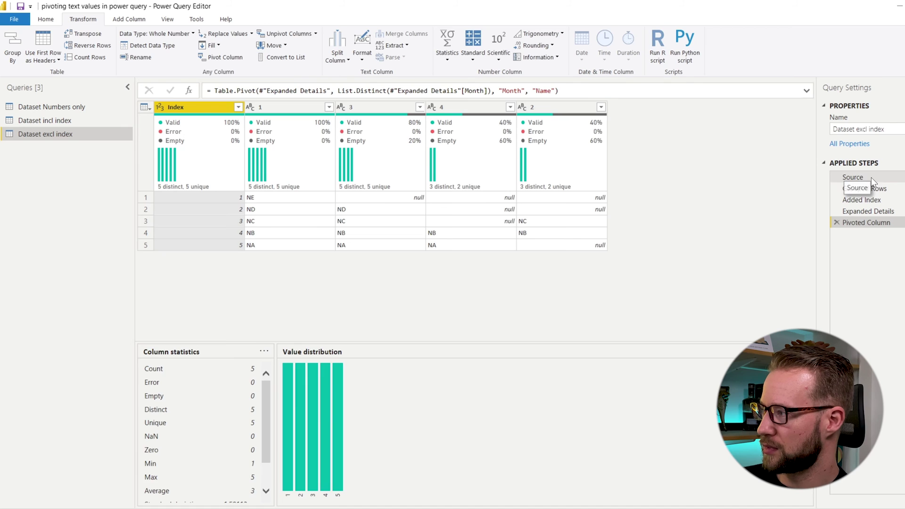
Step: In the Source step's table, change the last month 4 row's name to NA
left_click(871, 177)
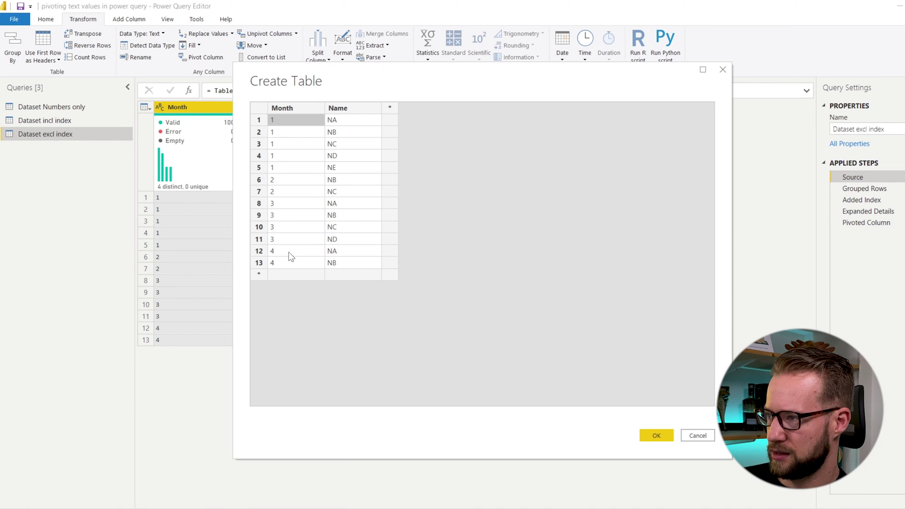
left_click(288, 252)
left_click(351, 252)
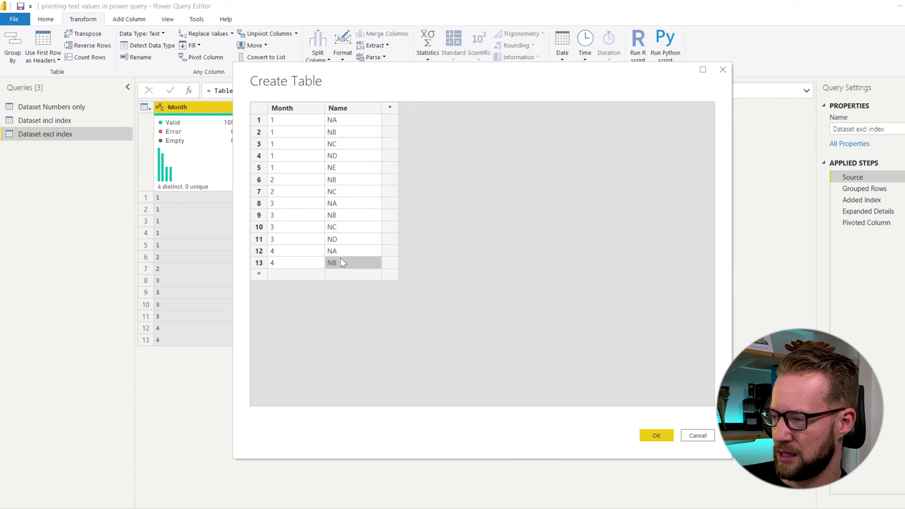
left_click(645, 436)
Step: Check NA's duplicate month 4 row in the expanded table, then view the pivoted result
left_click(855, 214)
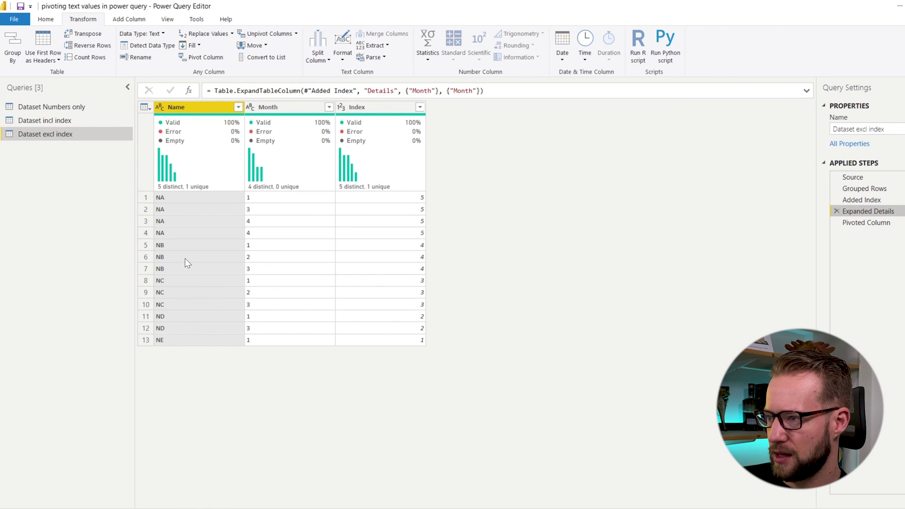
left_click(194, 229)
left_click(301, 234)
left_click(273, 221)
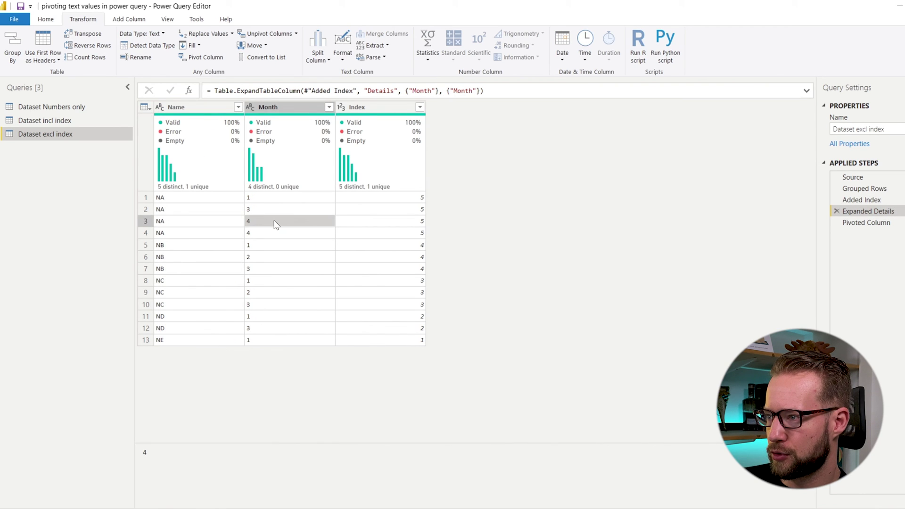
left_click(397, 236)
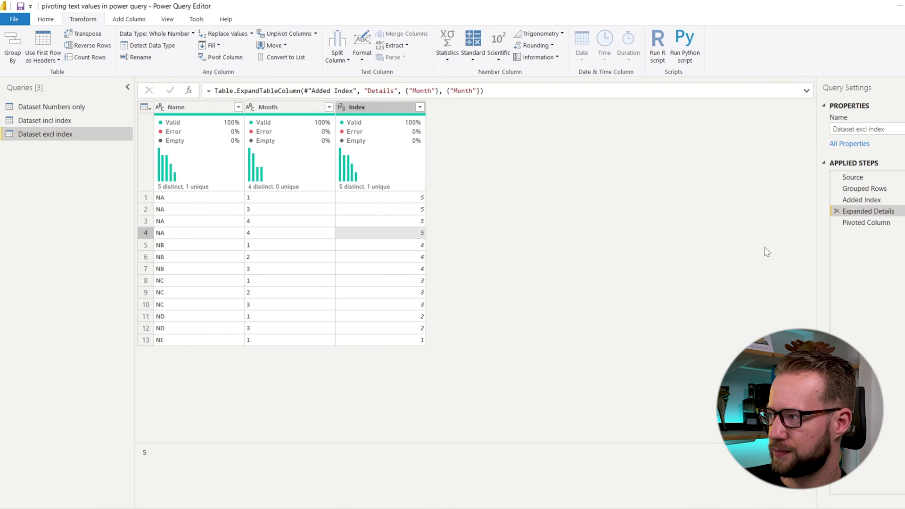
left_click(882, 222)
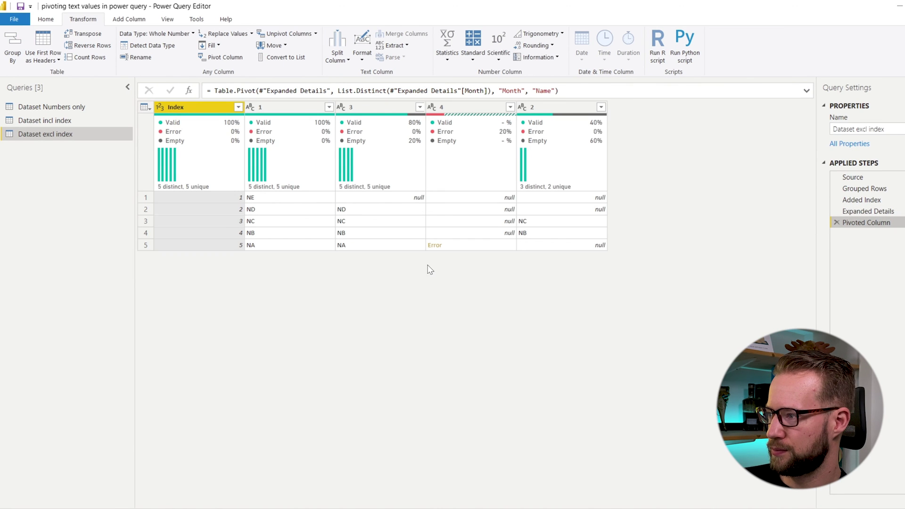
Step: Show NA's month 4 Error detail: too many elements in the enumeration
left_click(481, 250)
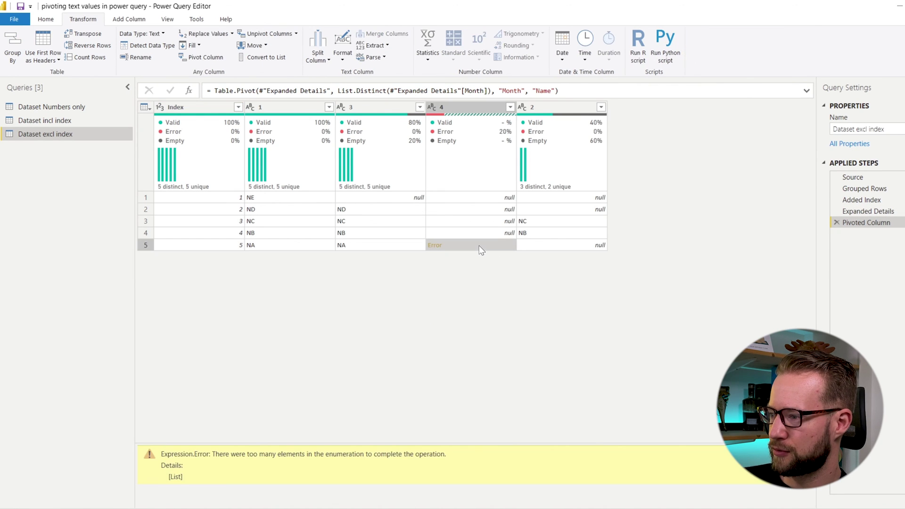